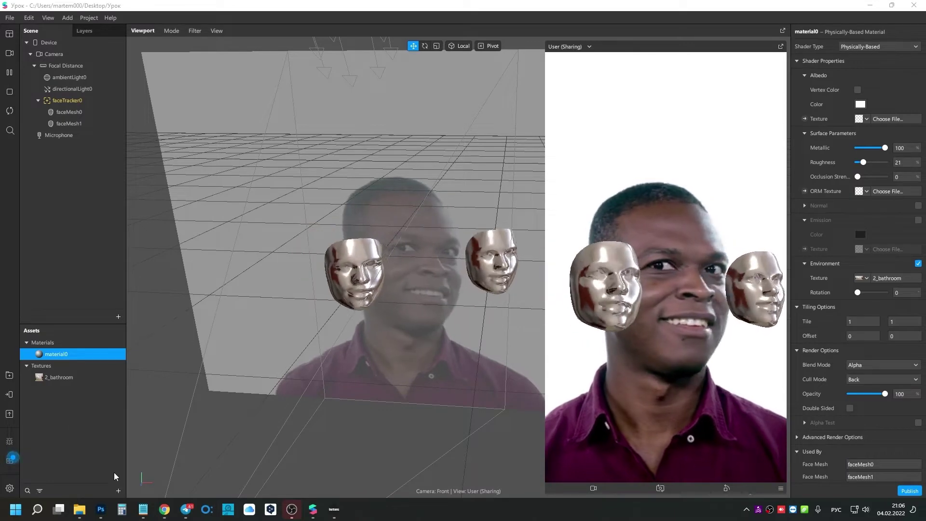
# Import the 048 PNG file into the assets as a Color LUT, keeping its name 048.
pyautogui.click(119, 490)
pyautogui.moveTo(162, 351)
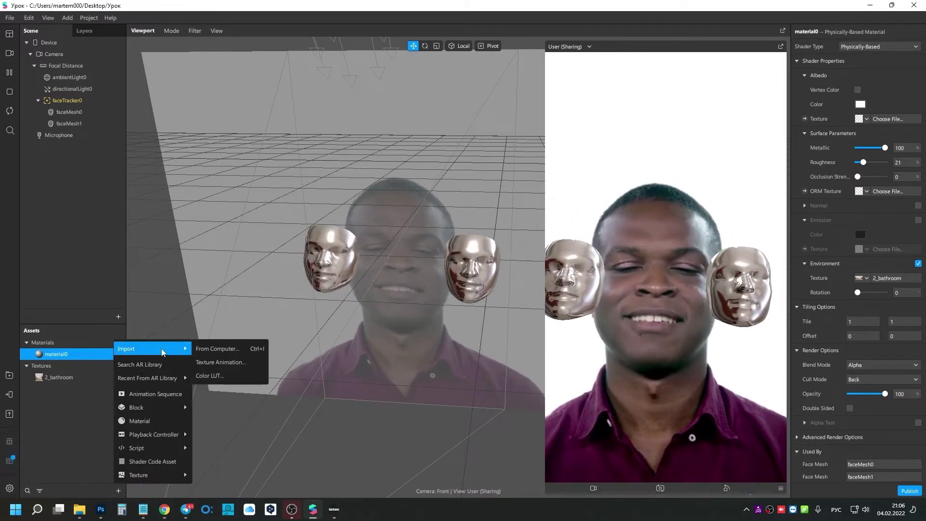
pyautogui.click(232, 375)
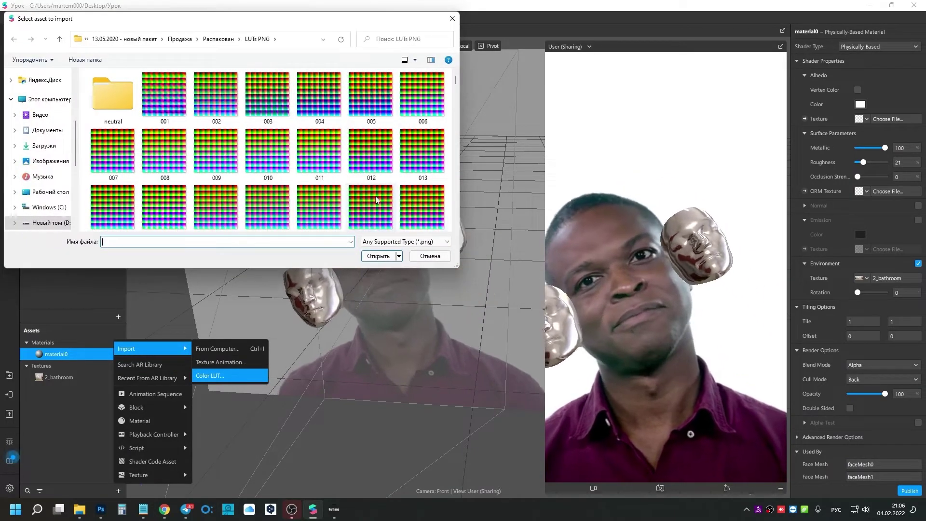
pyautogui.click(376, 209)
pyautogui.scroll(-5, 376, 200)
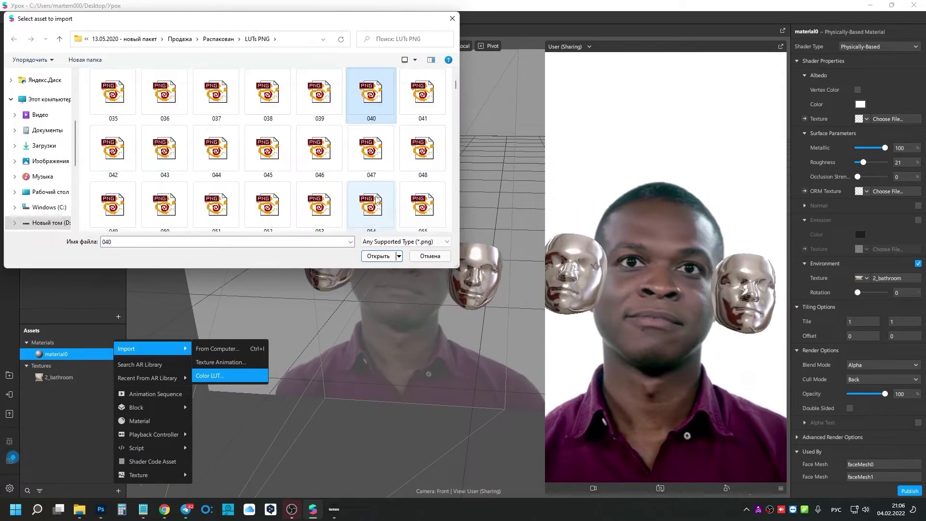
pyautogui.click(417, 158)
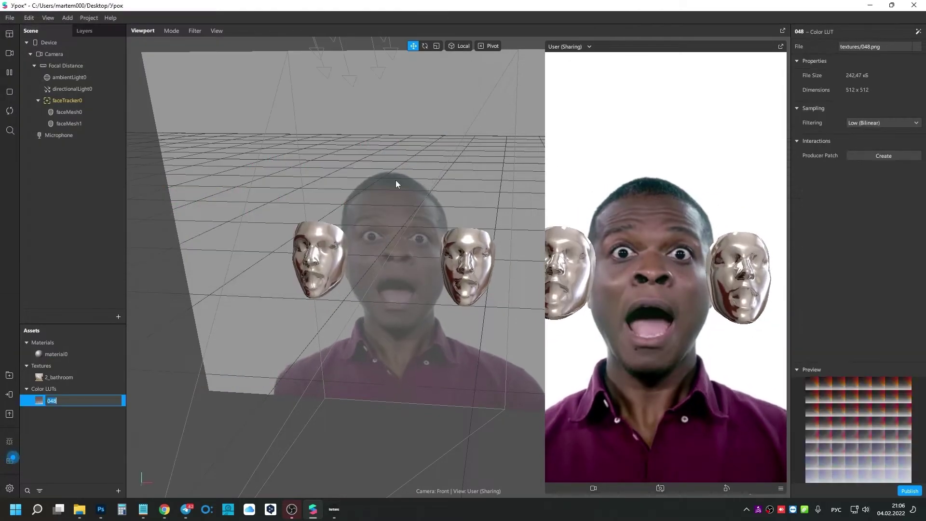
pyautogui.click(75, 411)
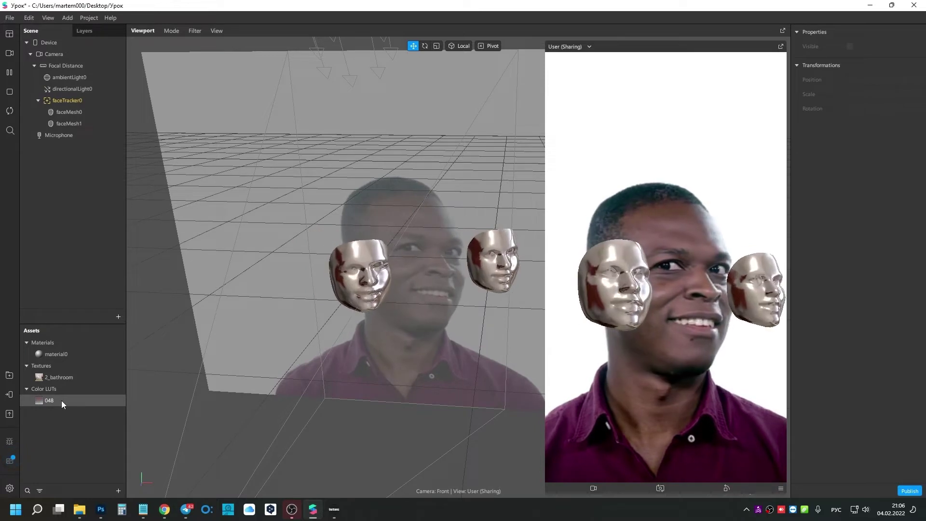
# Apply the 048 color LUT to the camera.
pyautogui.rightClick(53, 402)
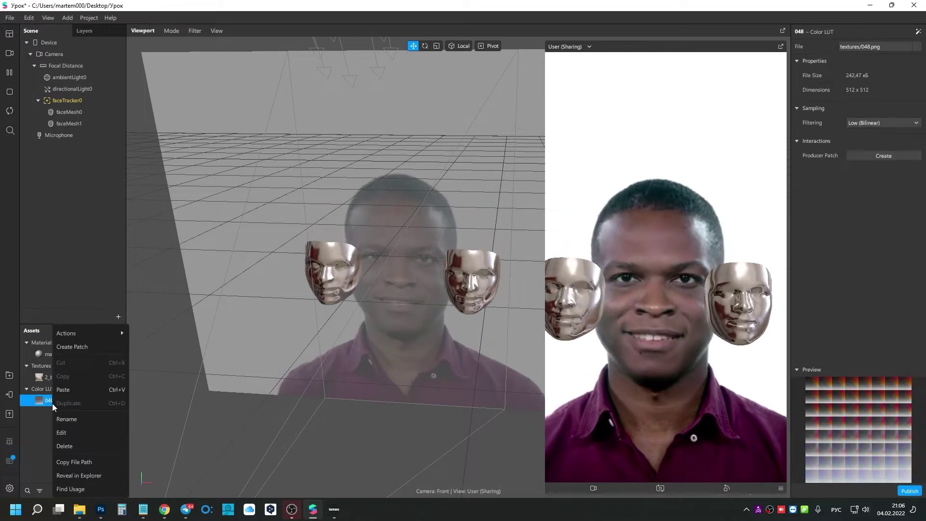
pyautogui.moveTo(97, 334)
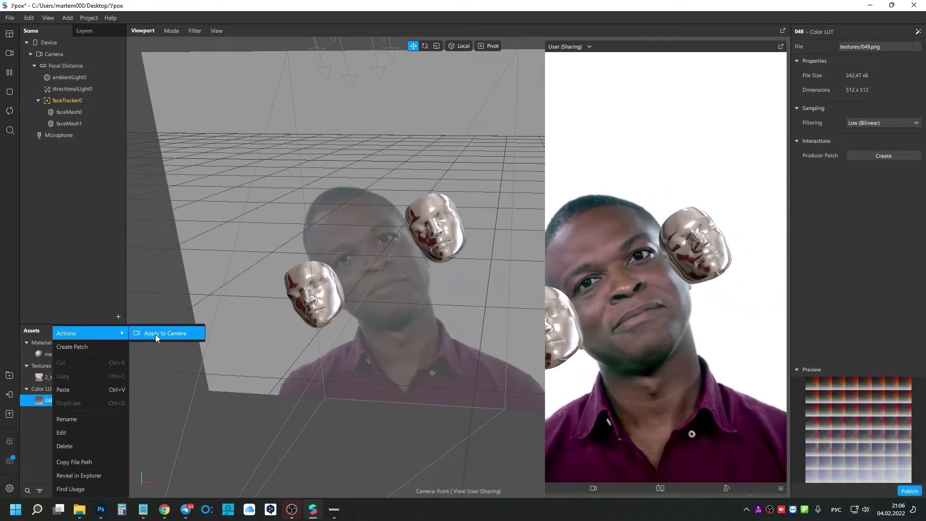
pyautogui.click(155, 334)
# Select the 048 LUT asset and examine the patches created for it, nudging the Scene Render Pass patch upward.
pyautogui.click(49, 401)
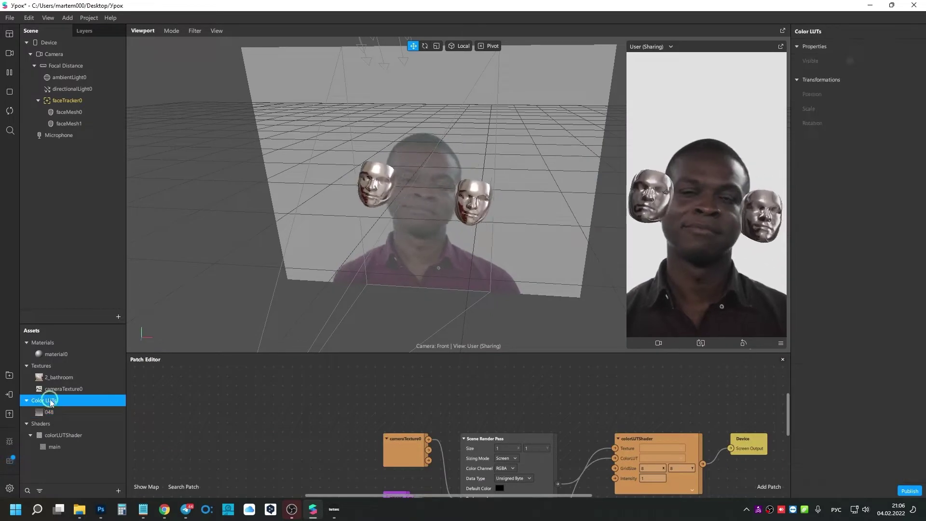
pyautogui.click(50, 414)
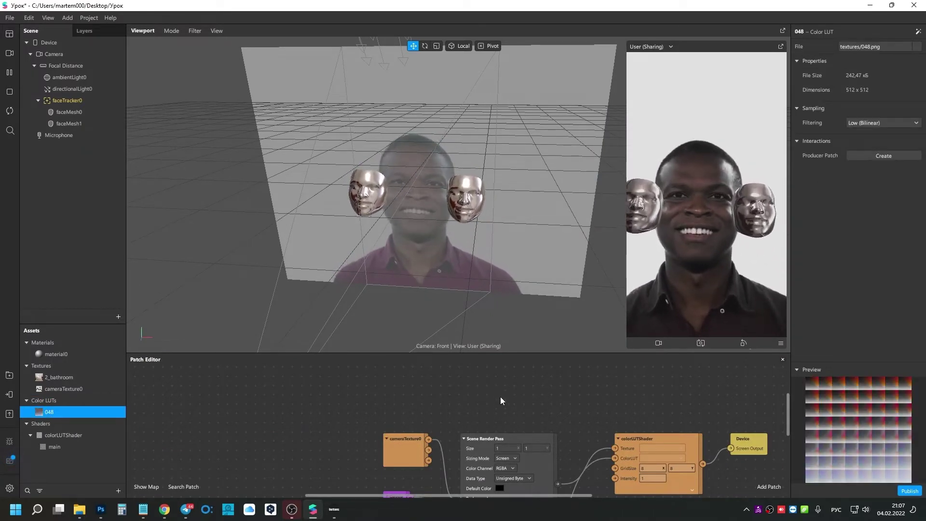
pyautogui.moveTo(510, 405); pyautogui.dragTo(436, 369)
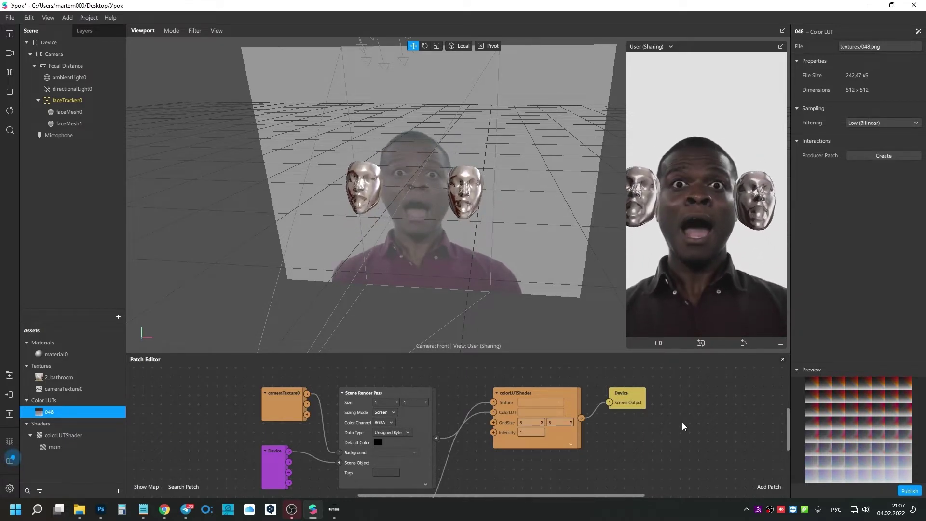
pyautogui.moveTo(386, 396); pyautogui.dragTo(394, 385)
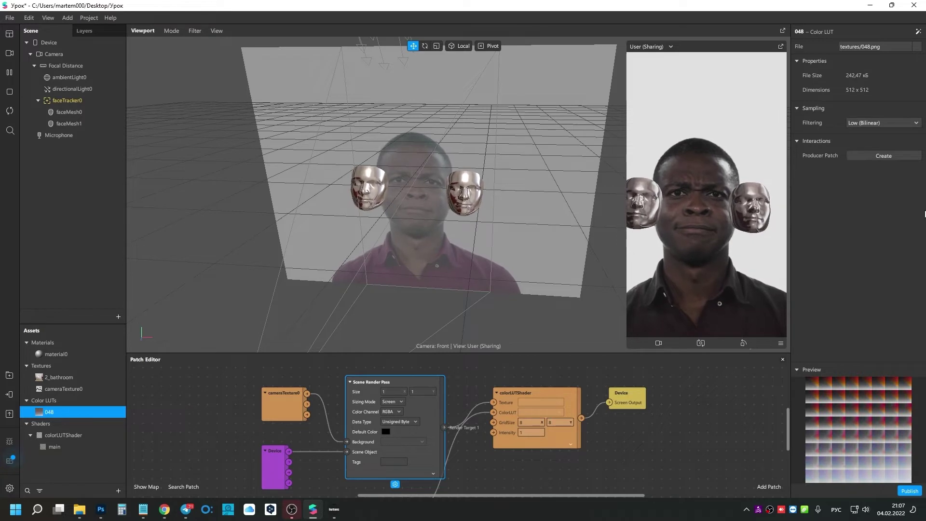
# Add a third face mesh under faceTracker0.
pyautogui.click(48, 42)
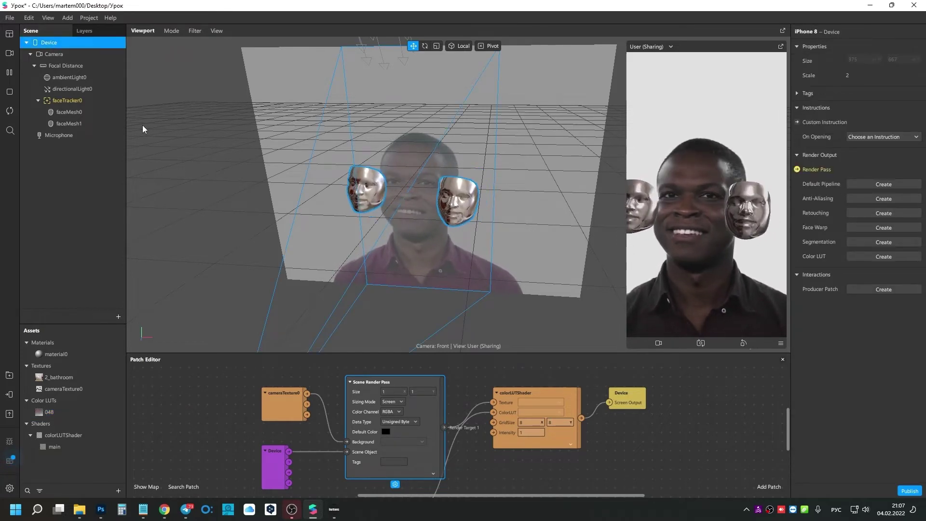
pyautogui.click(91, 102)
pyautogui.rightClick(91, 102)
pyautogui.moveTo(144, 111)
pyautogui.click(227, 208)
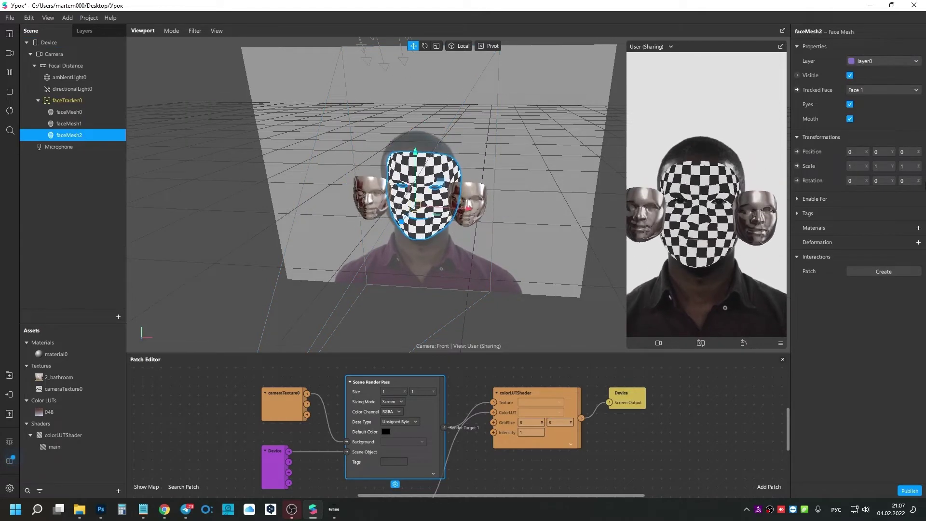
# Assign a new material to faceMesh2 and set its shader type to Retouching.
pyautogui.click(918, 229)
pyautogui.click(881, 259)
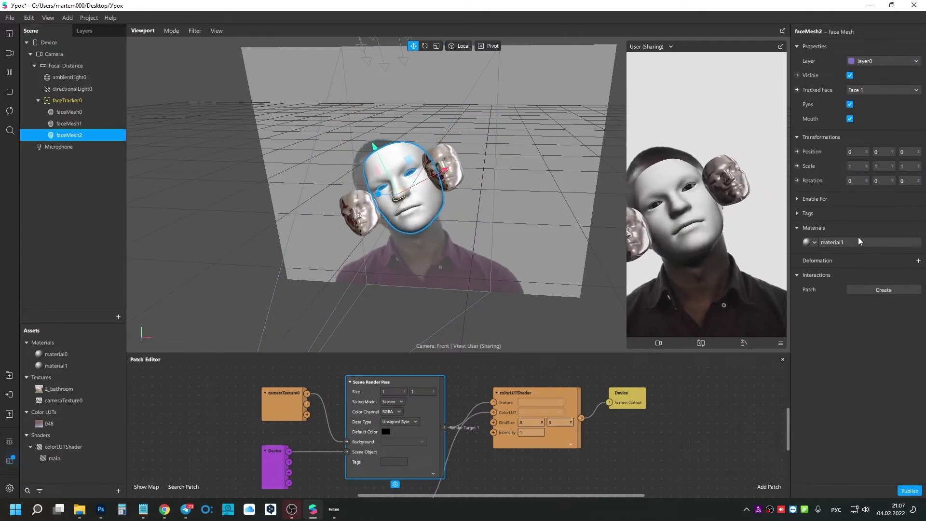
pyautogui.click(854, 243)
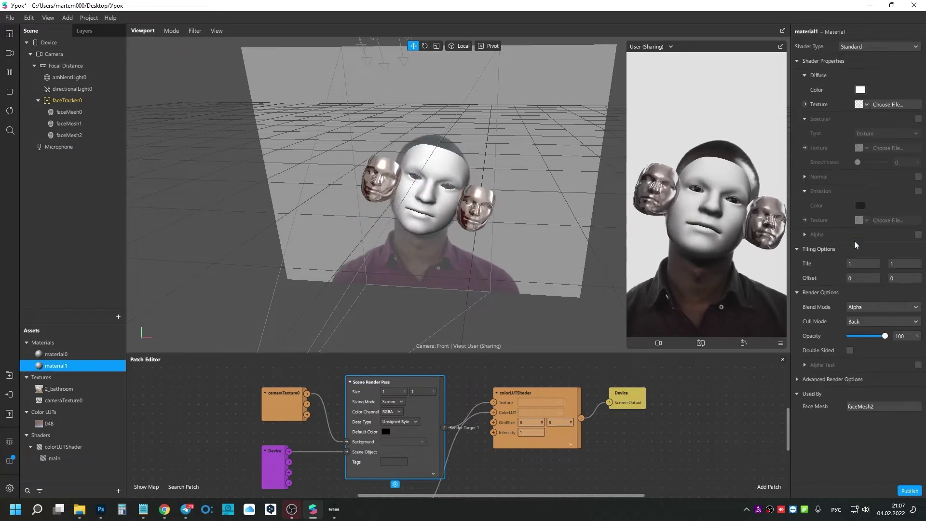
pyautogui.click(862, 51)
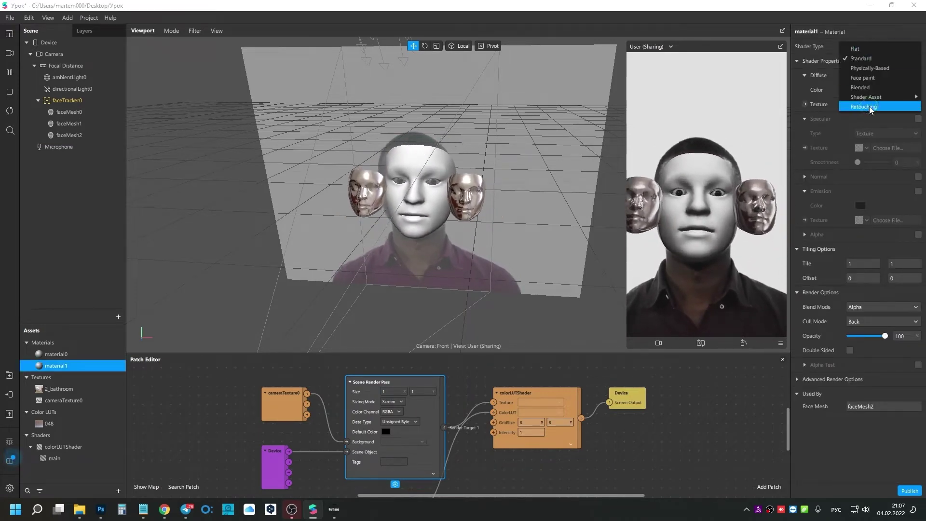
pyautogui.click(870, 107)
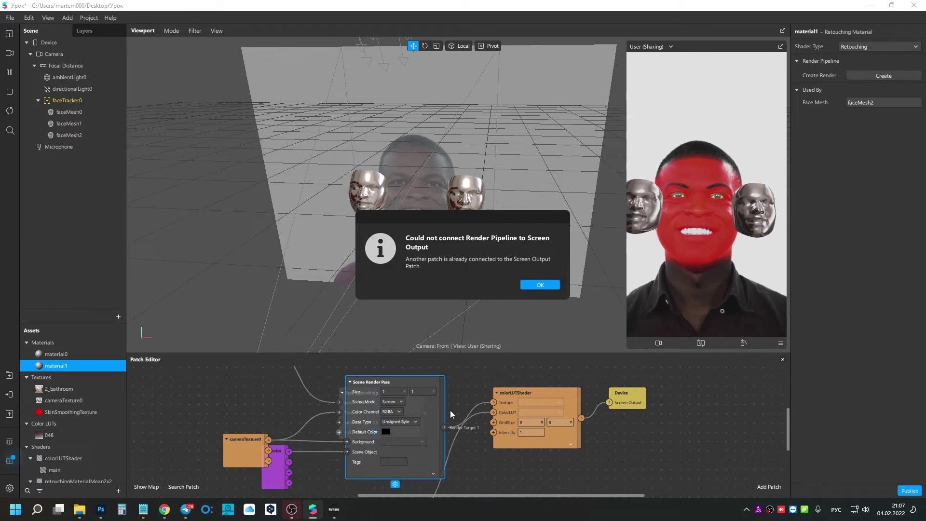
pyautogui.click(540, 285)
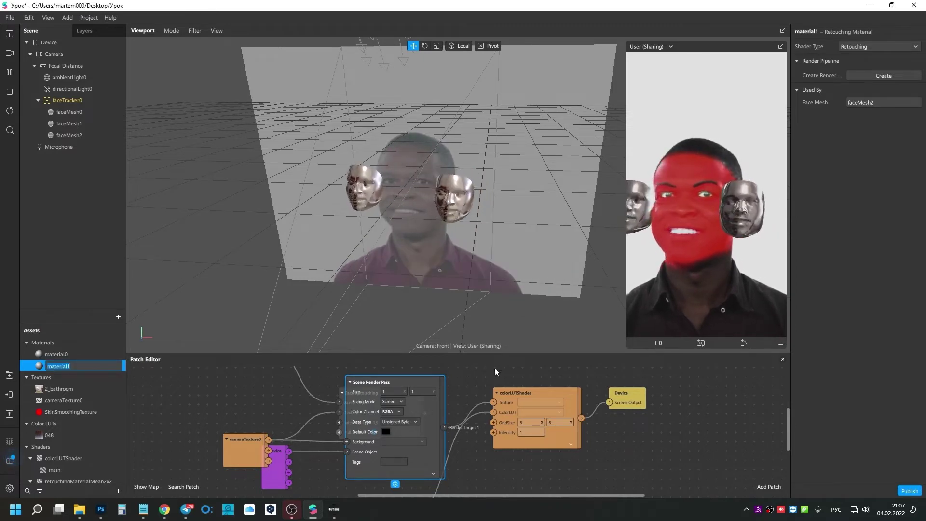
# Separate the overlapping patches by moving Scene Render Pass above Face Retouching and shifting cameraTexture0 beside them.
pyautogui.scroll(2, 461, 413)
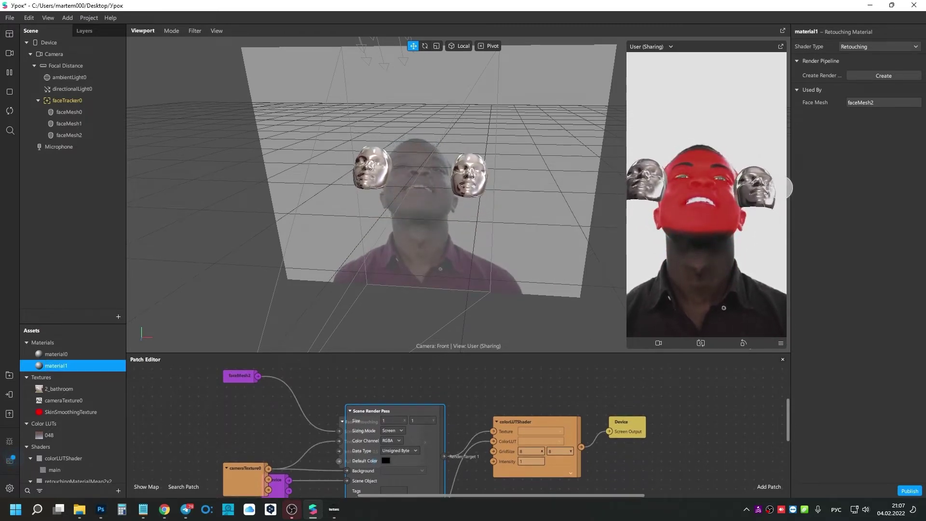
pyautogui.scroll(-4, 483, 423)
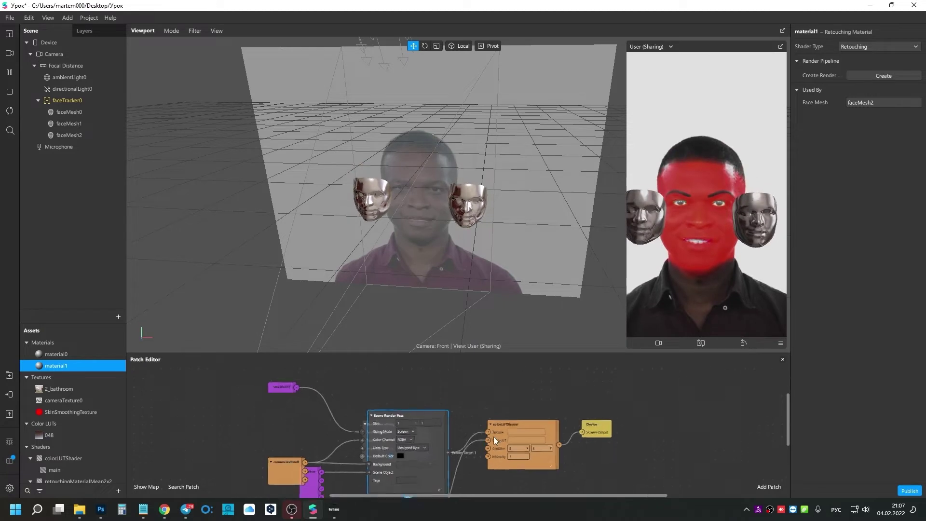
pyautogui.moveTo(443, 453); pyautogui.dragTo(443, 403)
pyautogui.moveTo(333, 455)
pyautogui.mouseDown()
pyautogui.moveTo(300, 418)
pyautogui.moveTo(341, 431)
pyautogui.mouseUp()
pyautogui.scroll(3, 347, 439)
pyautogui.click(444, 458)
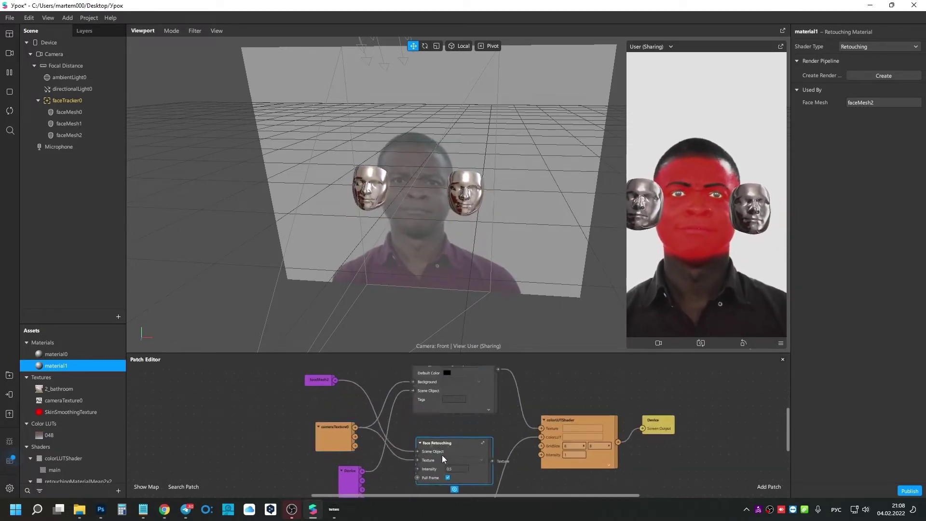
pyautogui.moveTo(444, 458); pyautogui.dragTo(431, 449)
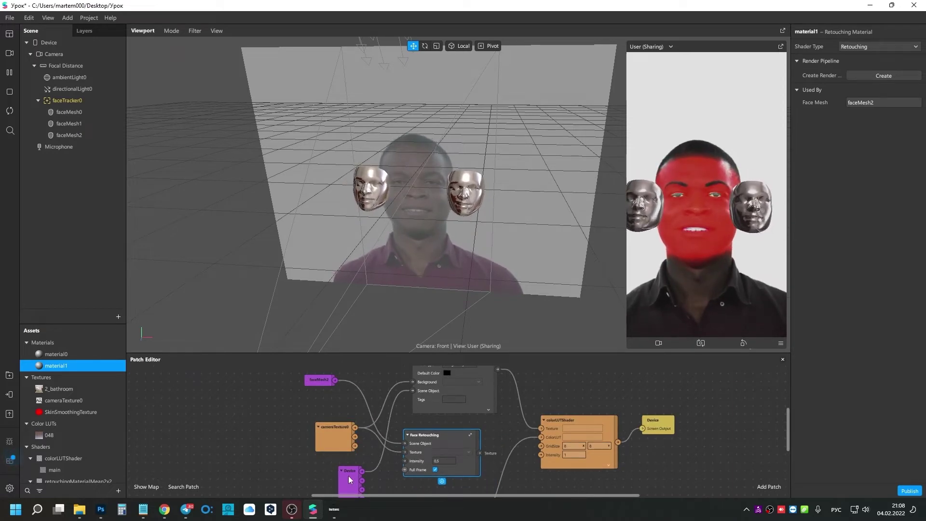
# Delete the purple Device patch feeding the Scene Object input of Scene Render Pass.
pyautogui.moveTo(350, 475); pyautogui.dragTo(360, 399)
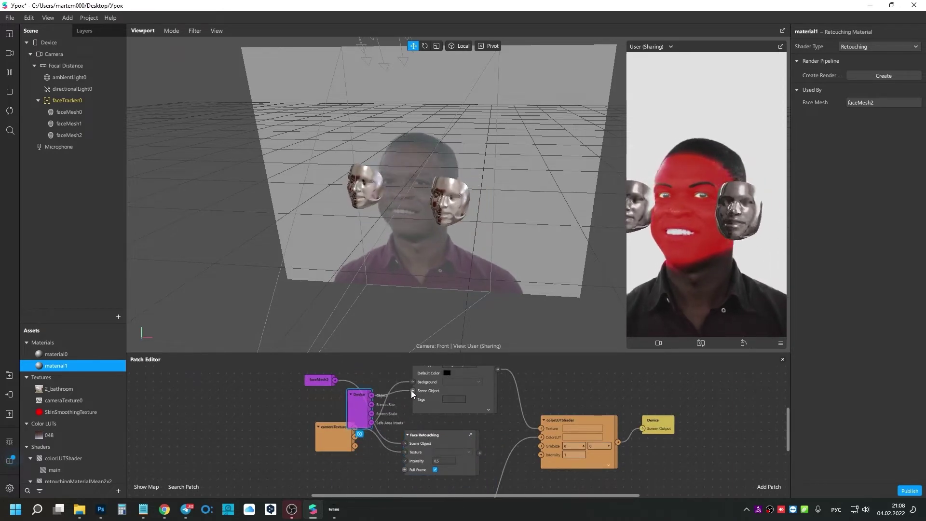
pyautogui.press('Delete')
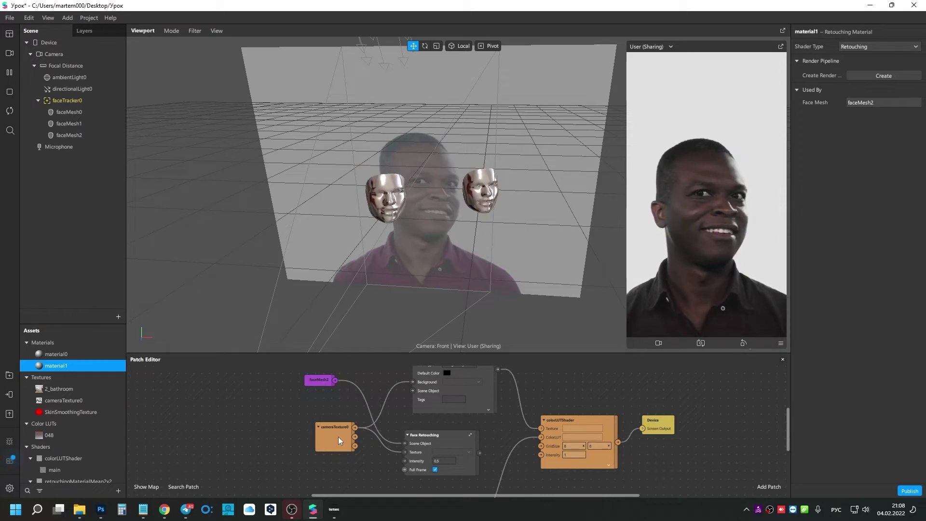
# Place cameraTexture0 beside Scene Render Pass and faceMesh2 beside Face Retouching in the patch graph.
pyautogui.moveTo(332, 440); pyautogui.dragTo(373, 375)
pyautogui.moveTo(348, 414); pyautogui.dragTo(347, 471, button='middle')
pyautogui.moveTo(418, 423); pyautogui.dragTo(421, 403)
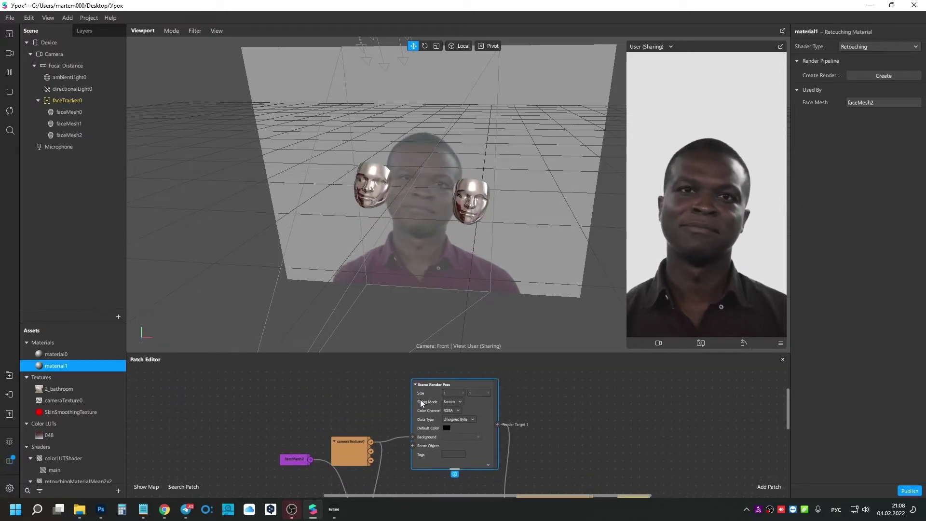
pyautogui.moveTo(356, 446); pyautogui.dragTo(371, 446)
pyautogui.moveTo(320, 426); pyautogui.dragTo(314, 386, button='middle')
pyautogui.moveTo(293, 422); pyautogui.dragTo(328, 478)
pyautogui.moveTo(378, 455); pyautogui.dragTo(326, 420, button='middle')
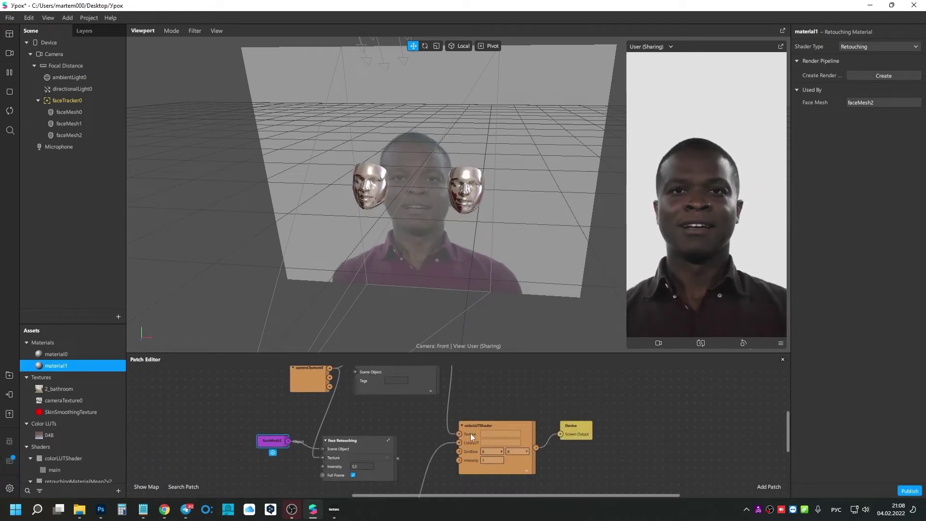
# Move the colorLUTShader and Device output patches farther along the graph and place the 048 patch beneath the shader.
pyautogui.moveTo(471, 433); pyautogui.dragTo(470, 415)
pyautogui.moveTo(572, 427); pyautogui.dragTo(623, 413)
pyautogui.click(504, 476)
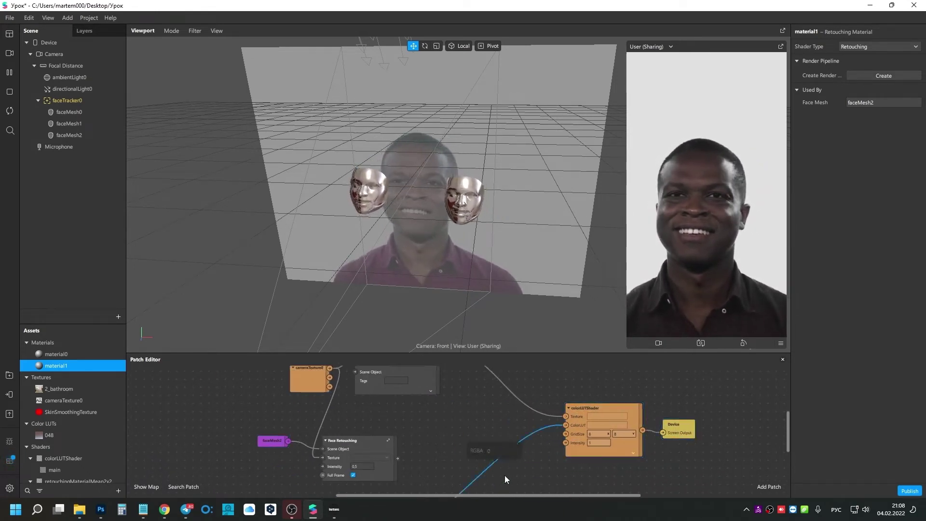
pyautogui.moveTo(508, 470); pyautogui.dragTo(559, 375, button='middle')
pyautogui.moveTo(420, 456); pyautogui.dragTo(604, 390)
pyautogui.moveTo(604, 390); pyautogui.dragTo(581, 481, button='middle')
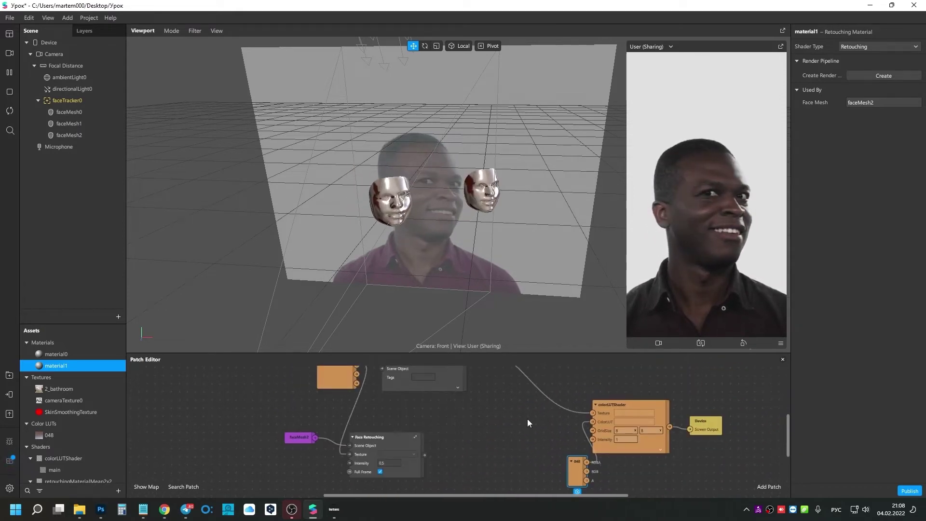
pyautogui.scroll(3, 527, 420)
pyautogui.keyDown('ctrl'); pyautogui.scroll(1, 424, 401); pyautogui.keyUp('ctrl')
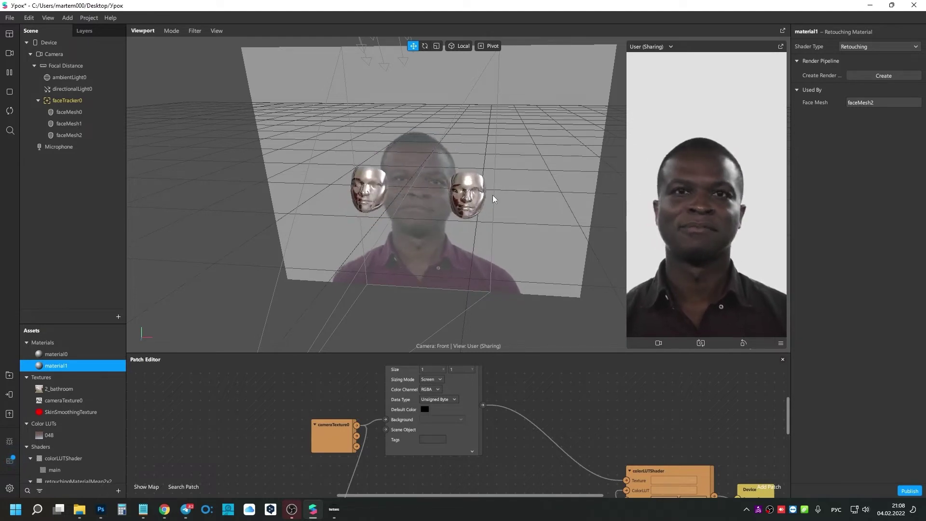
# Move faceMesh2 and Face Retouching together ahead of Scene Render Pass, with cameraTexture0 below faceMesh2.
pyautogui.moveTo(570, 411); pyautogui.dragTo(533, 439, button='middle')
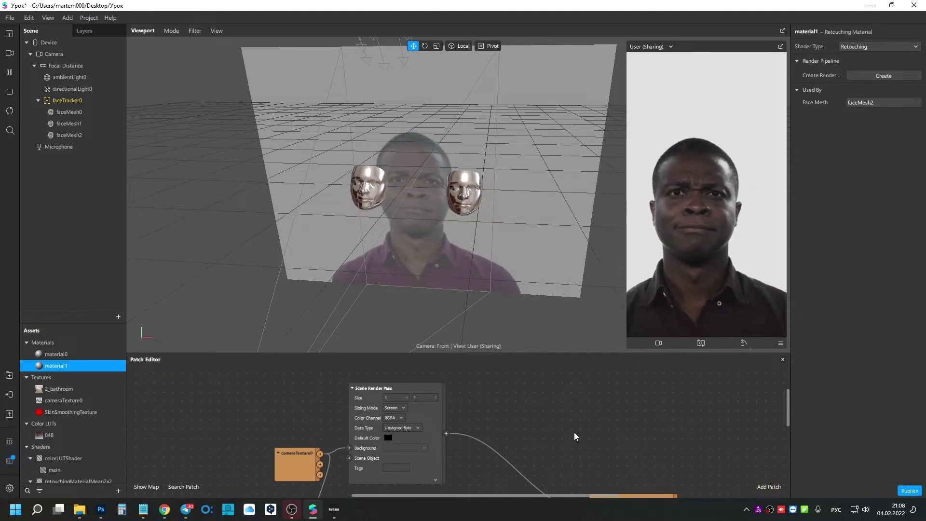
pyautogui.scroll(-3, 574, 436)
pyautogui.hscroll(-1, 485, 453)
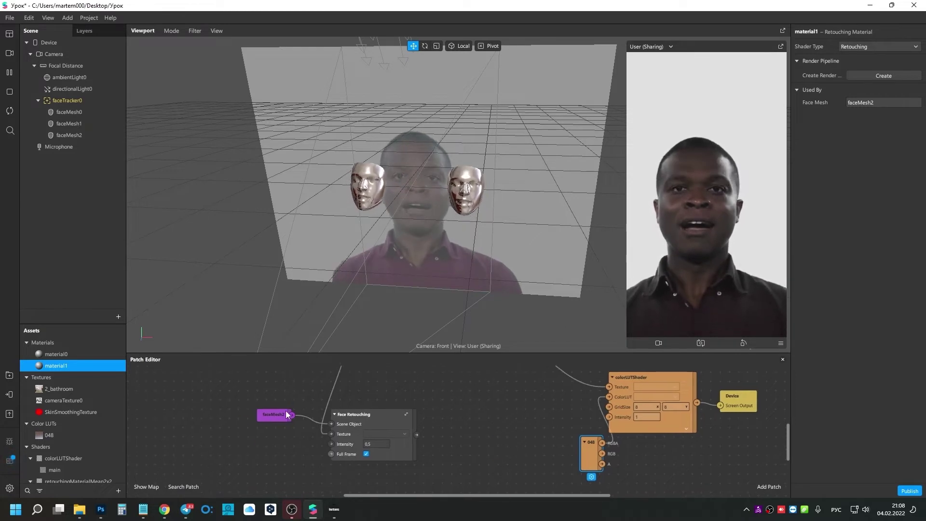
pyautogui.moveTo(237, 396); pyautogui.dragTo(367, 456)
pyautogui.moveTo(404, 428); pyautogui.dragTo(469, 409)
pyautogui.moveTo(525, 402)
pyautogui.mouseDown(button='middle')
pyautogui.moveTo(426, 414)
pyautogui.moveTo(449, 442)
pyautogui.mouseUp(button='middle')
pyautogui.moveTo(461, 454); pyautogui.dragTo(282, 436)
pyautogui.moveTo(404, 442)
pyautogui.mouseDown()
pyautogui.moveTo(195, 410)
pyautogui.moveTo(228, 405)
pyautogui.mouseUp()
pyautogui.moveTo(325, 413); pyautogui.dragTo(434, 465, button='middle')
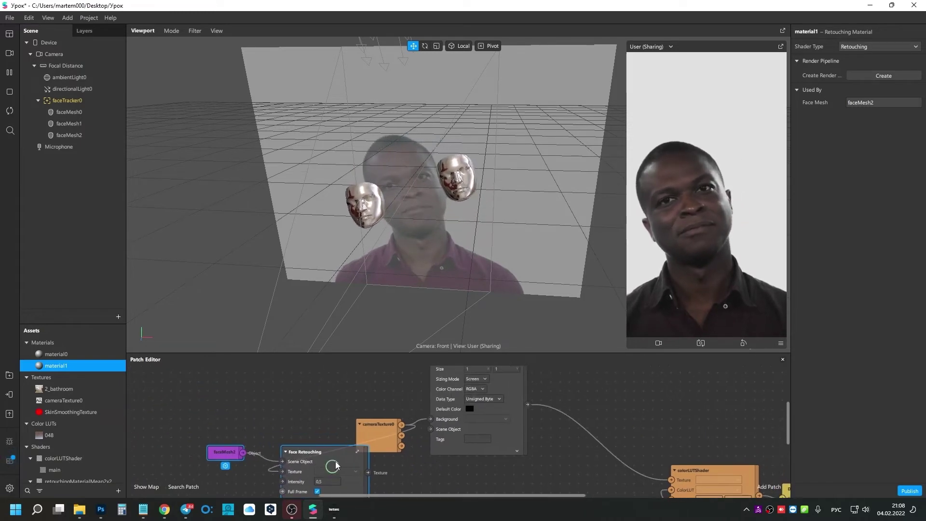
pyautogui.moveTo(334, 466); pyautogui.dragTo(363, 384)
pyautogui.moveTo(383, 443)
pyautogui.mouseDown()
pyautogui.moveTo(221, 465)
pyautogui.moveTo(234, 453)
pyautogui.mouseUp()
pyautogui.moveTo(357, 442); pyautogui.dragTo(393, 451, button='middle')
# Replace the camera texture link on Scene Render Pass's Background with Face Retouching's Texture output, and move cameraTexture0 closer to Face Retouching.
pyautogui.moveTo(466, 428); pyautogui.dragTo(420, 446)
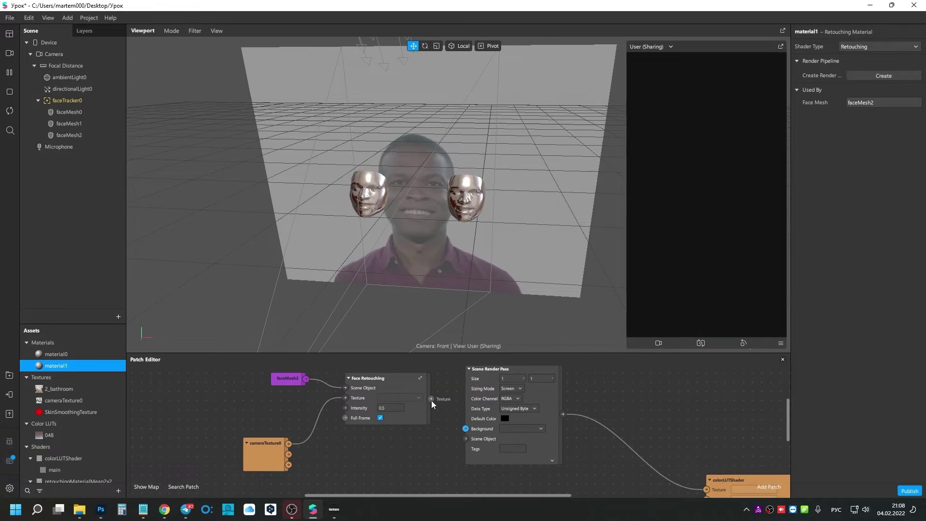
pyautogui.moveTo(431, 398); pyautogui.dragTo(465, 433)
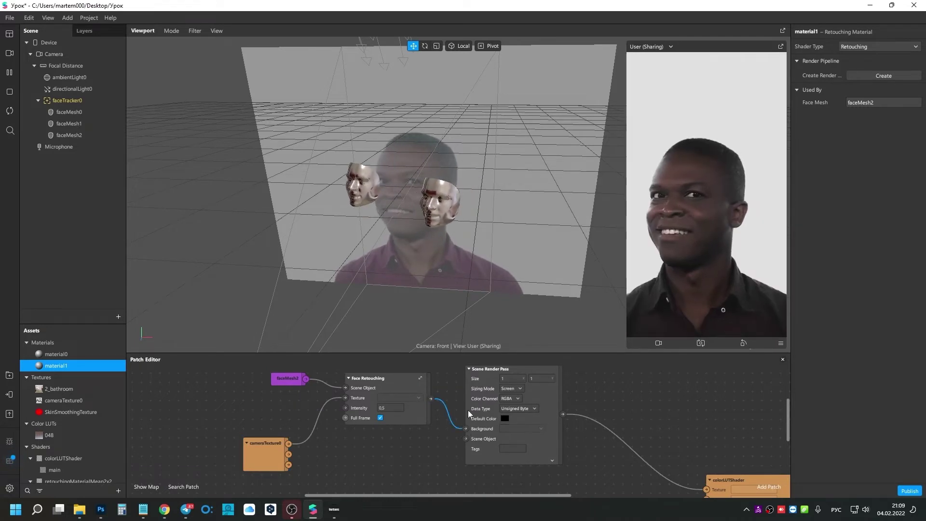
pyautogui.moveTo(266, 451); pyautogui.dragTo(274, 421)
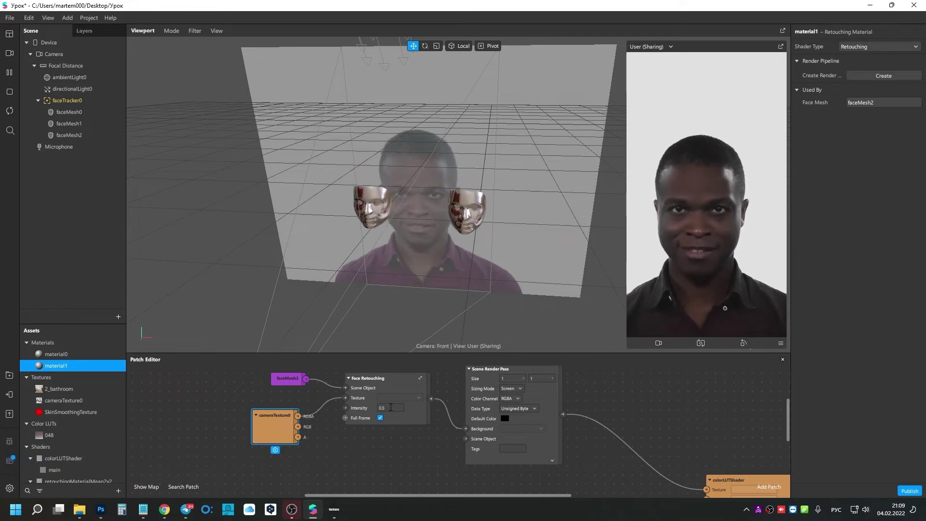
# Pause the preview video and set Face Retouching's Intensity to 1.
pyautogui.click(388, 408)
pyautogui.click(10, 71)
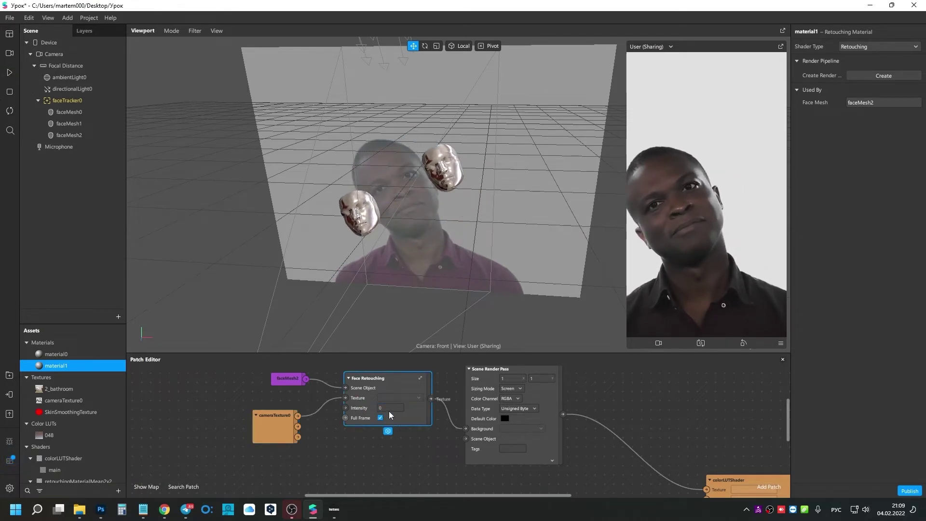
pyautogui.doubleClick(387, 408)
pyautogui.write('1')
pyautogui.press('Return')
# Compare Face Retouching with Full Frame off and back on, and resume the preview video.
pyautogui.click(380, 417)
pyautogui.click(381, 417)
pyautogui.moveTo(460, 384); pyautogui.dragTo(458, 385, button='middle')
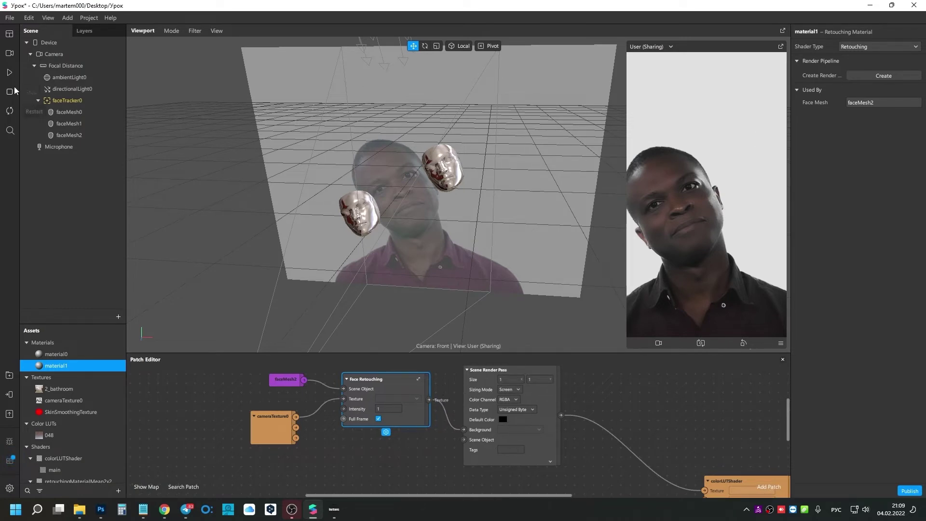
pyautogui.click(10, 73)
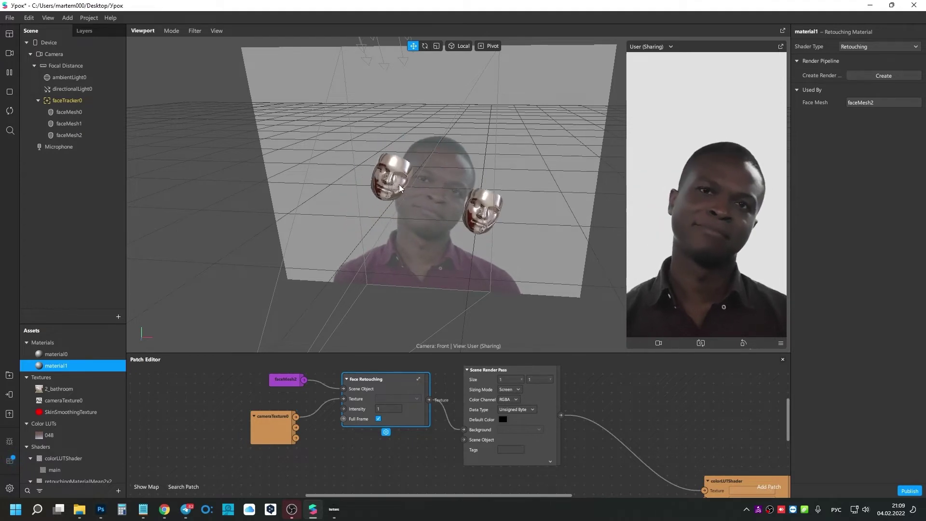
# Add a null object under faceTracker0 in the scene.
pyautogui.rightClick(75, 102)
pyautogui.moveTo(103, 113)
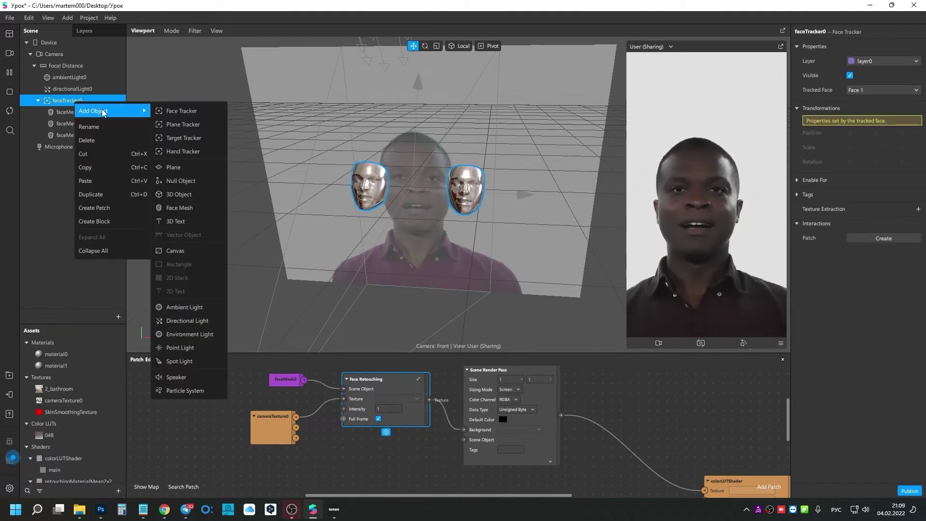
pyautogui.click(208, 180)
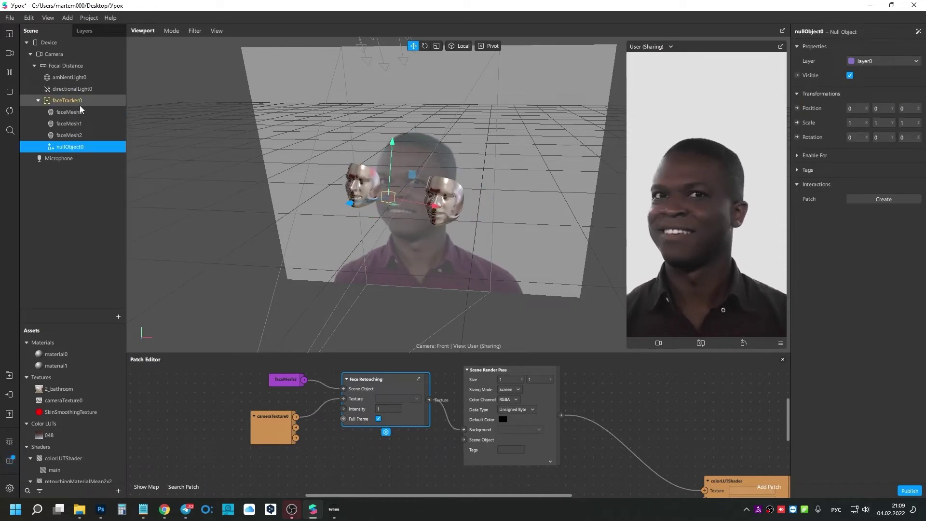
# Nest faceMesh0 and faceMesh1 together under nullObject0, leaving faceMesh2 directly under faceTracker0.
pyautogui.moveTo(291, 395); pyautogui.dragTo(297, 410, button='middle')
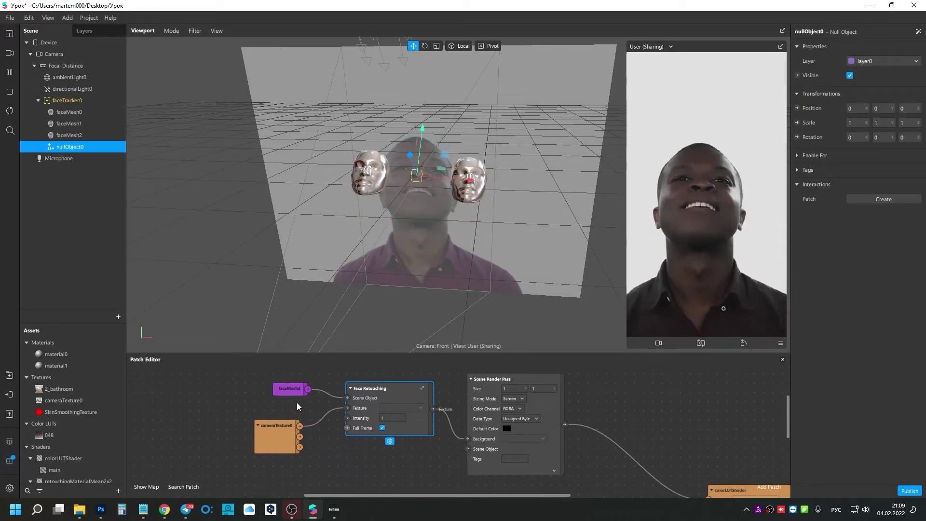
pyautogui.click(295, 392)
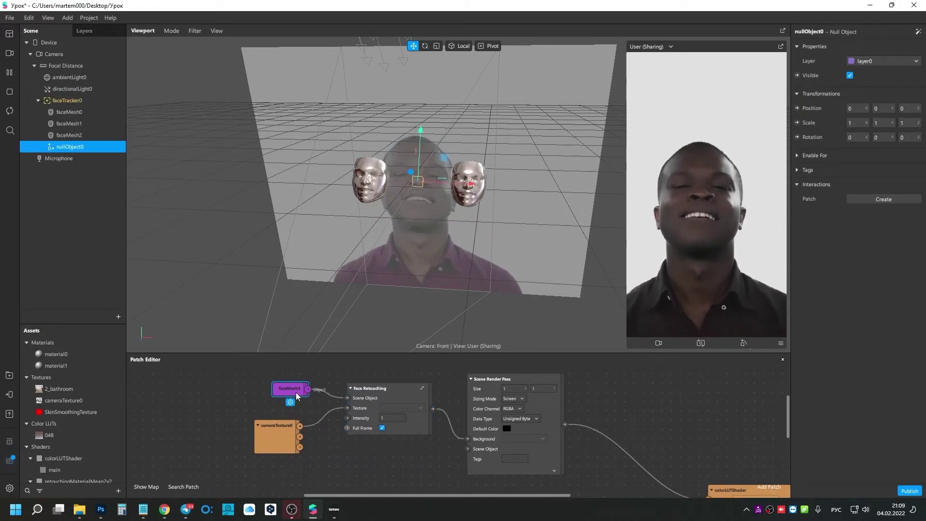
pyautogui.click(73, 136)
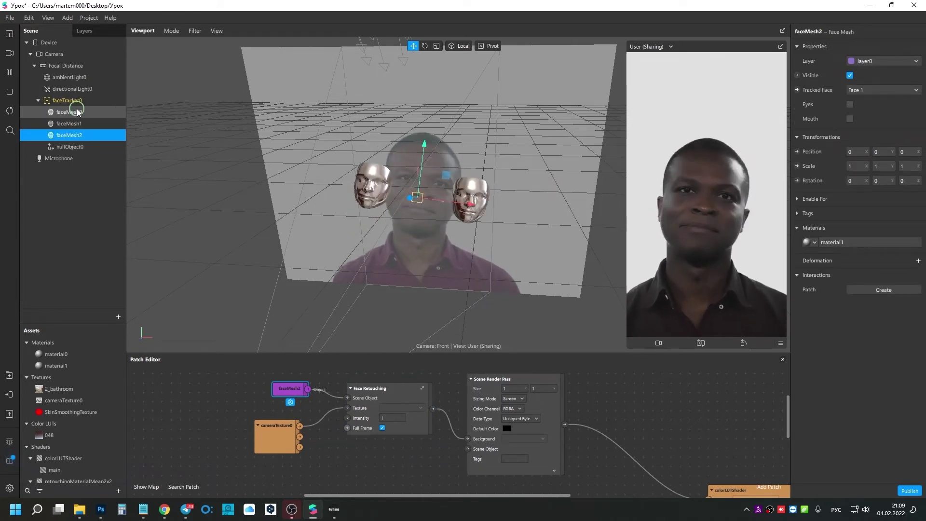
pyautogui.click(70, 112)
pyautogui.keyDown('shift'); pyautogui.click(70, 124); pyautogui.keyUp('shift')
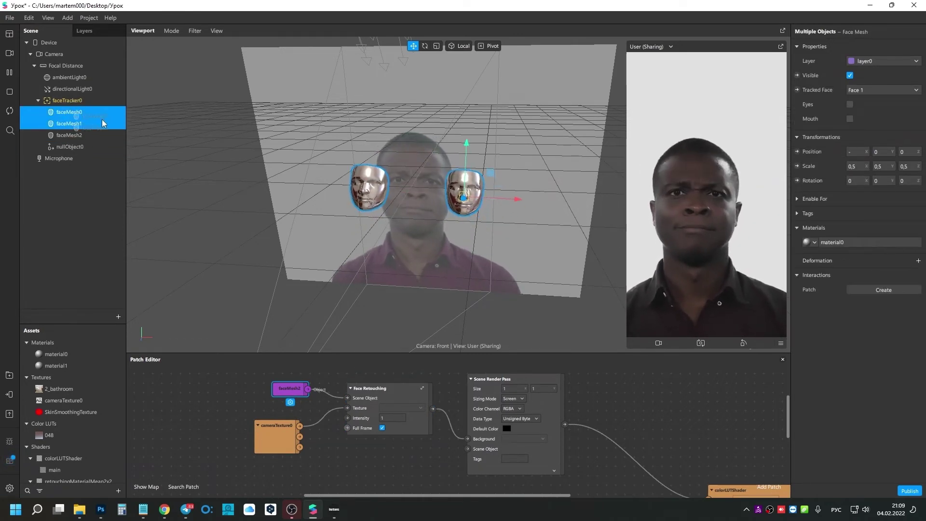
pyautogui.moveTo(103, 123); pyautogui.dragTo(72, 147)
# Add nullObject0 to the patch graph and connect its Object output to Scene Render Pass's Scene Object input.
pyautogui.click(80, 126)
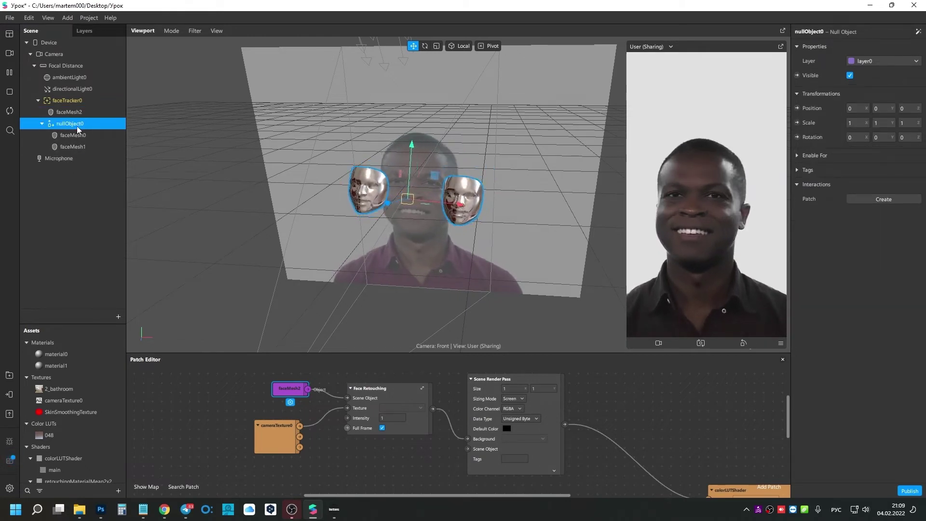
pyautogui.moveTo(248, 163); pyautogui.dragTo(427, 466)
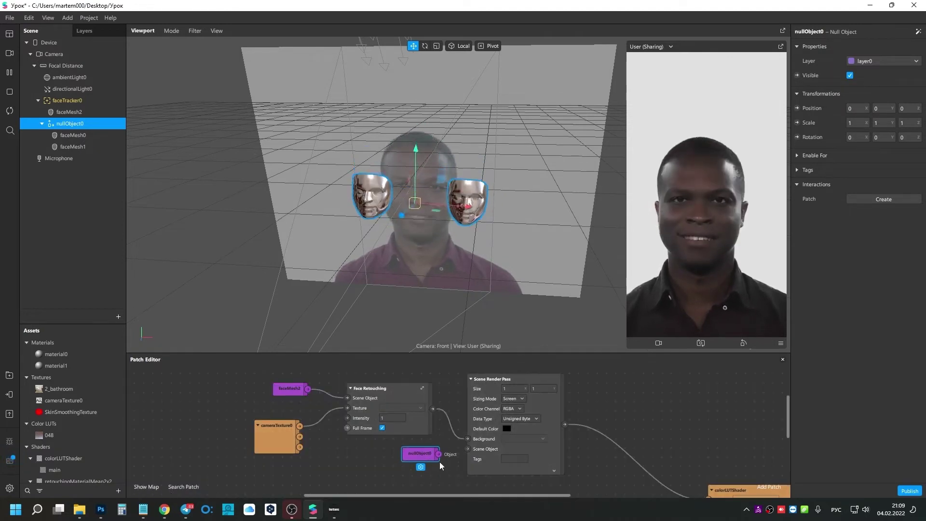
pyautogui.moveTo(438, 454); pyautogui.dragTo(467, 449)
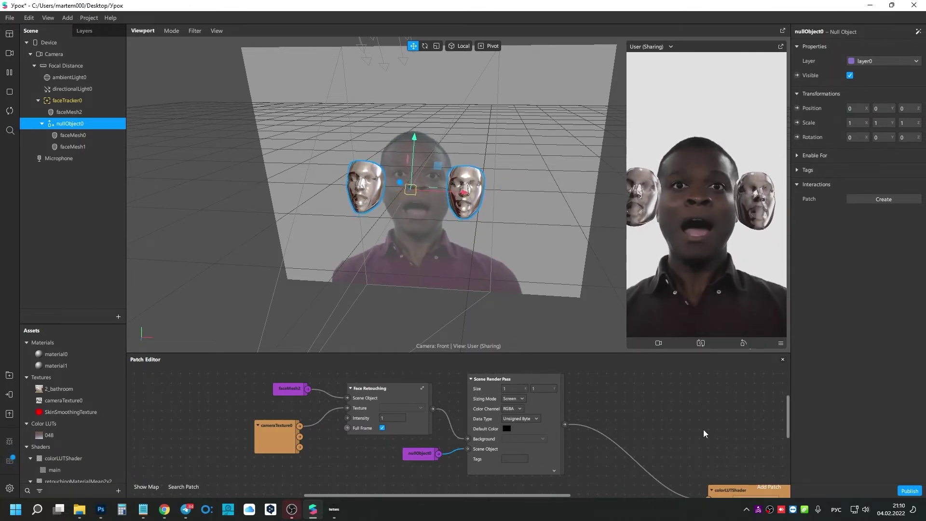
# Pause the preview video and detach the preview into its own enlarged window.
pyautogui.moveTo(704, 433); pyautogui.dragTo(487, 385, button='middle')
pyautogui.scroll(-3, 581, 422)
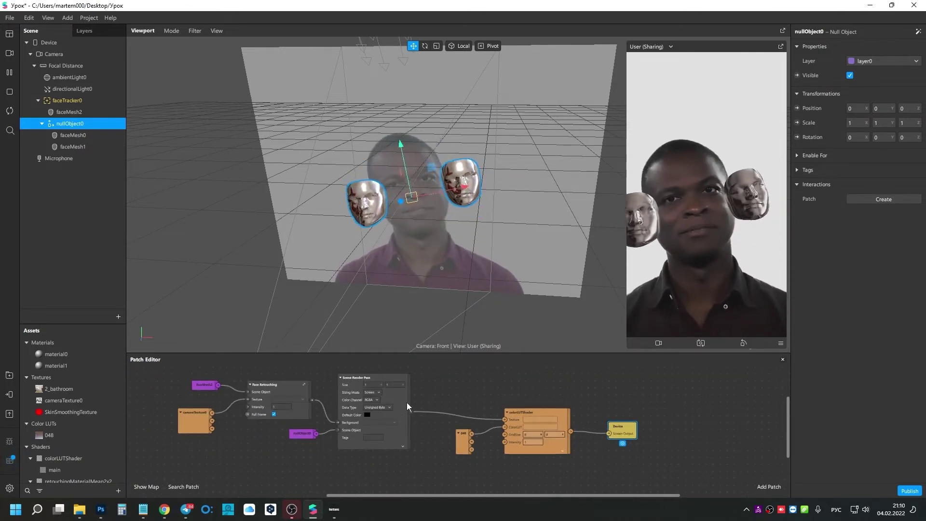
pyautogui.keyDown('ctrl'); pyautogui.scroll(2, 406, 403); pyautogui.keyUp('ctrl')
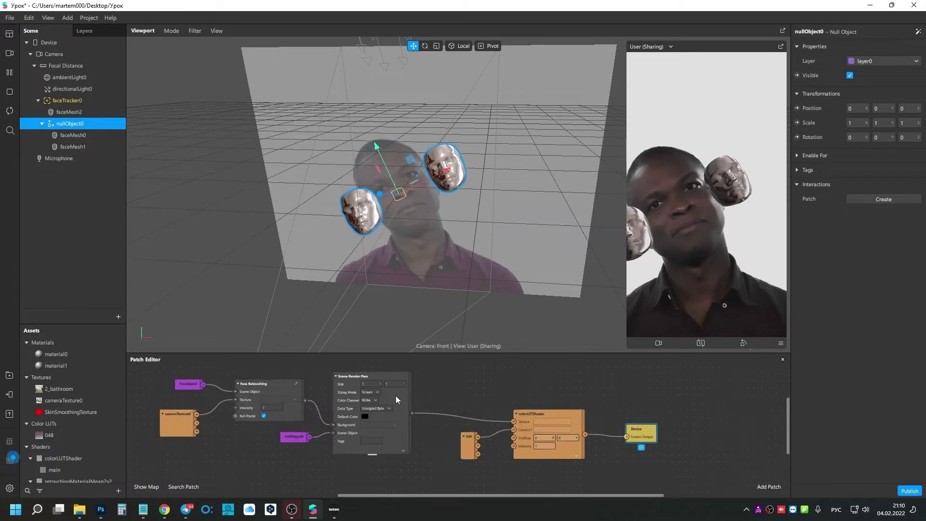
pyautogui.click(10, 73)
pyautogui.click(780, 46)
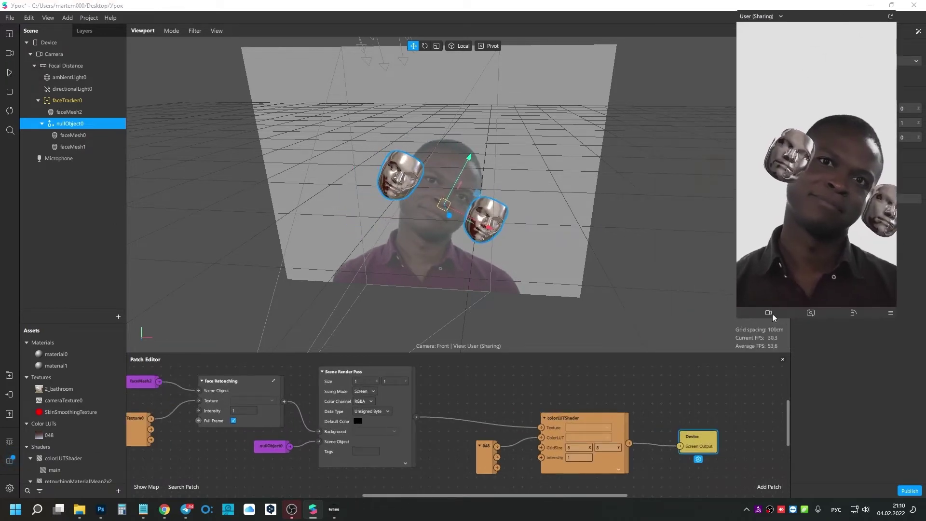
pyautogui.moveTo(736, 319); pyautogui.dragTo(629, 507)
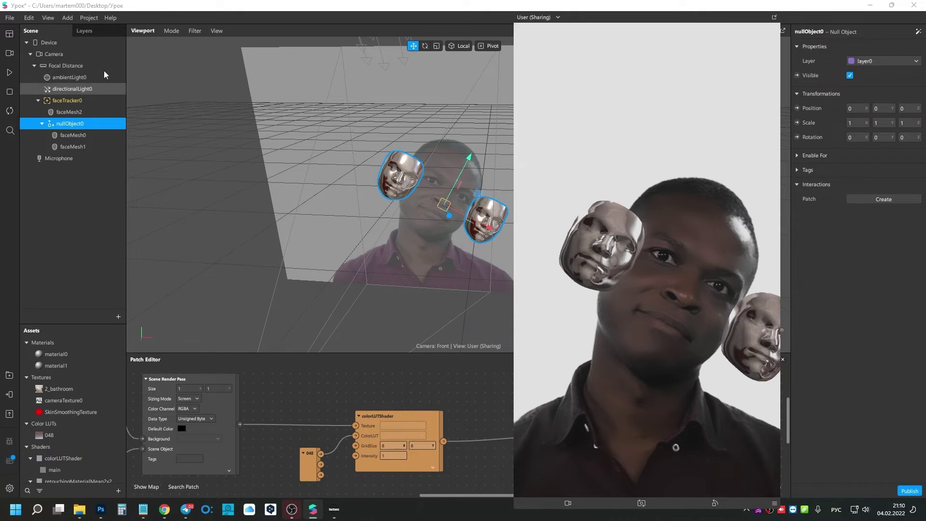
# Create the Anti-Aliasing render output for Device and bring Shader Render Pass, imageBasedAntiAliasingShader and Device closer together in the graph.
pyautogui.click(80, 46)
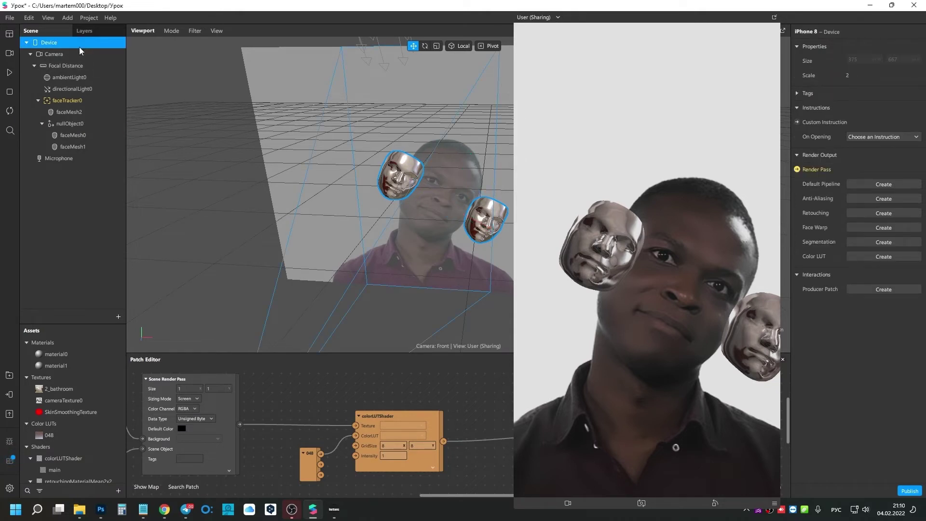
pyautogui.click(863, 202)
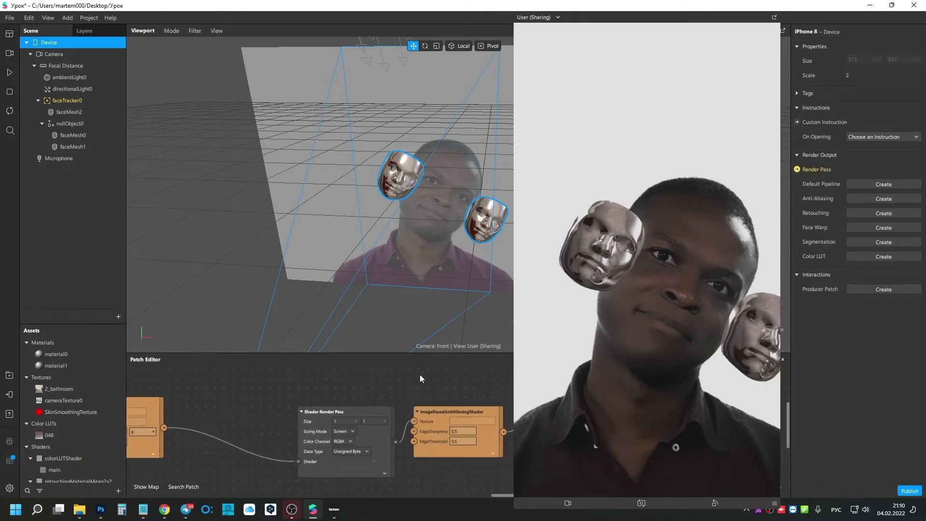
pyautogui.moveTo(420, 374)
pyautogui.mouseDown()
pyautogui.moveTo(302, 388)
pyautogui.moveTo(416, 388)
pyautogui.mouseUp()
pyautogui.scroll(-1, 325, 388)
pyautogui.moveTo(350, 410); pyautogui.dragTo(318, 402)
pyautogui.moveTo(435, 413); pyautogui.dragTo(423, 404)
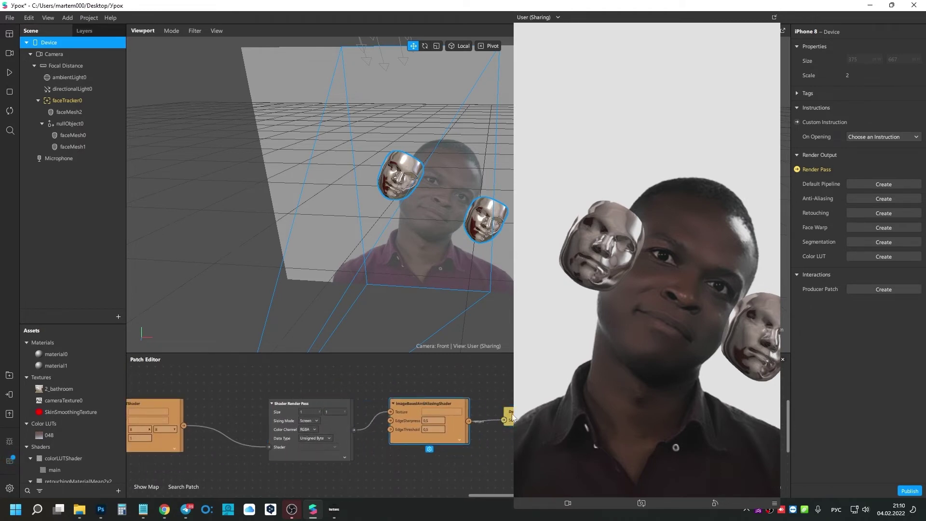
pyautogui.moveTo(510, 413); pyautogui.dragTo(494, 404)
# Restart the preview and review the patch chain from the anti-aliasing shader back to the camera texture.
pyautogui.click(10, 111)
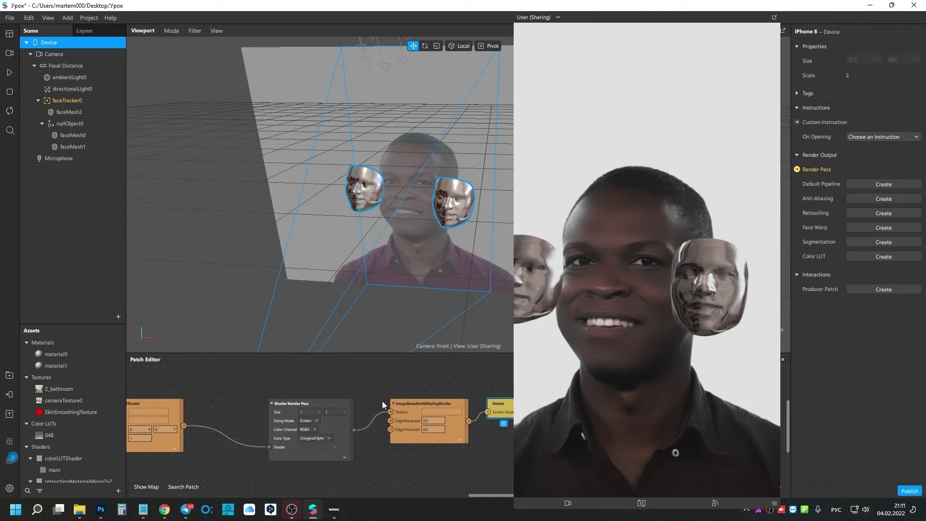
pyautogui.moveTo(383, 401); pyautogui.dragTo(379, 402)
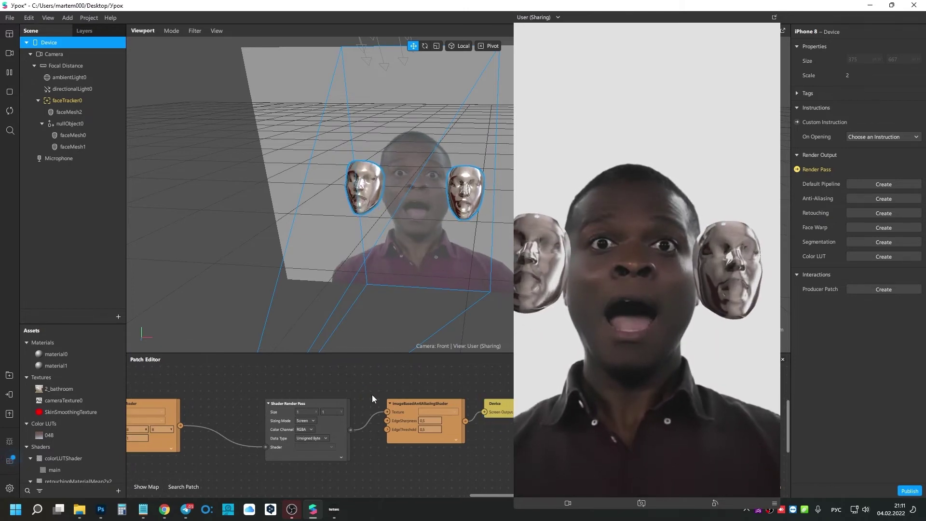
pyautogui.click(251, 394)
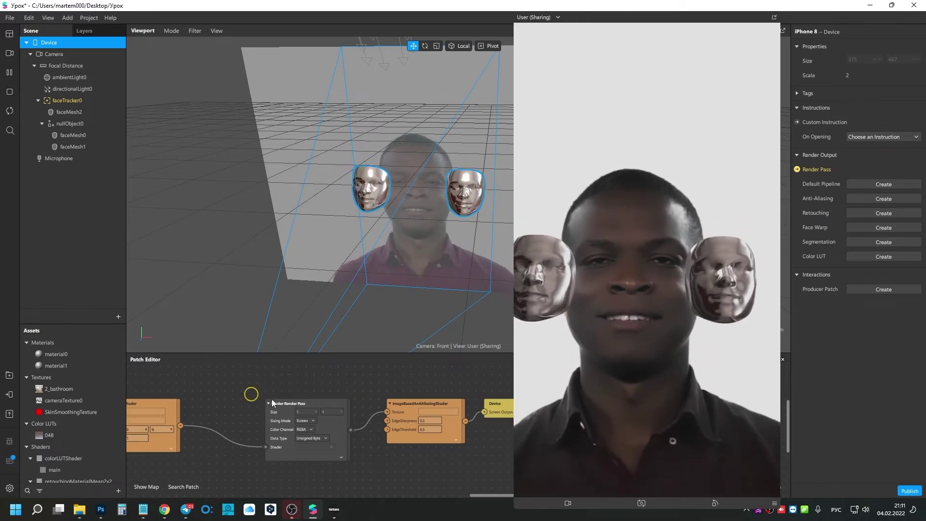
pyautogui.moveTo(272, 400); pyautogui.dragTo(470, 401, button='middle')
pyautogui.moveTo(378, 471); pyautogui.dragTo(225, 456, button='middle')
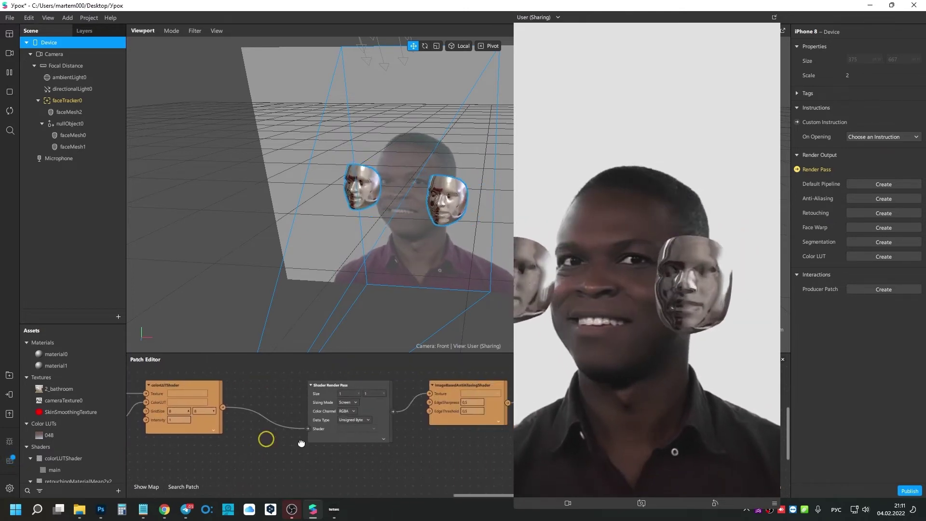
pyautogui.moveTo(300, 443); pyautogui.dragTo(437, 435)
pyautogui.moveTo(193, 471)
pyautogui.mouseDown()
pyautogui.moveTo(338, 451)
pyautogui.moveTo(444, 463)
pyautogui.mouseUp()
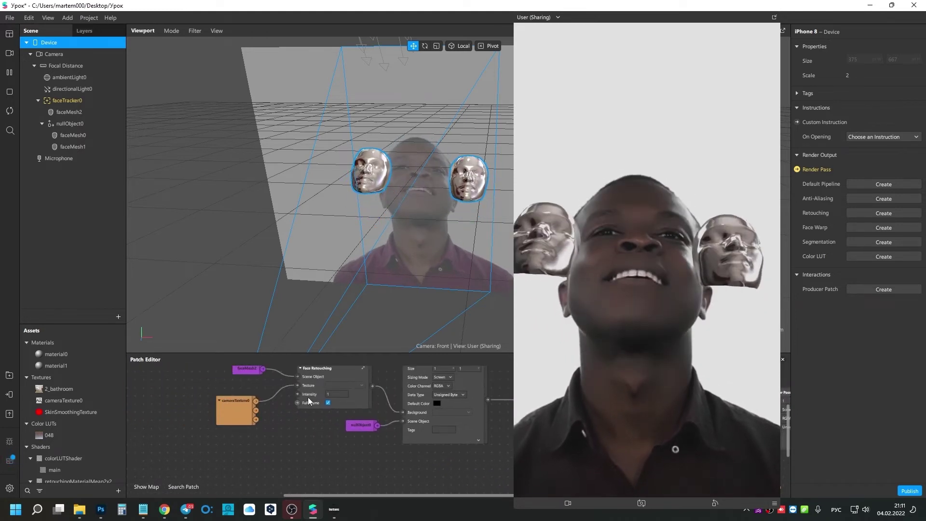
# Move cameraTexture0 and faceMesh2 farther ahead of Face Retouching in the patch graph.
pyautogui.moveTo(241, 409); pyautogui.dragTo(207, 399)
pyautogui.moveTo(423, 455); pyautogui.dragTo(319, 463)
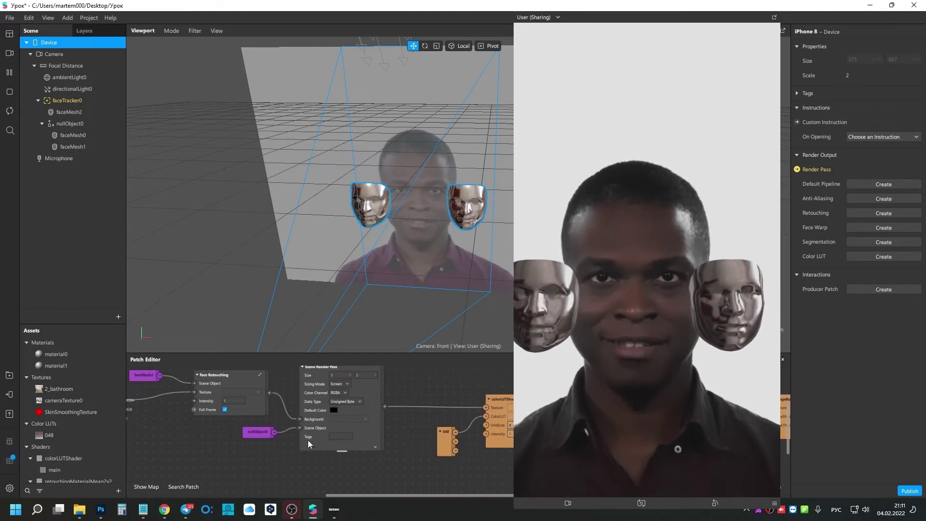
pyautogui.scroll(-4, 309, 442)
pyautogui.scroll(3, 210, 421)
pyautogui.moveTo(195, 387); pyautogui.dragTo(150, 388)
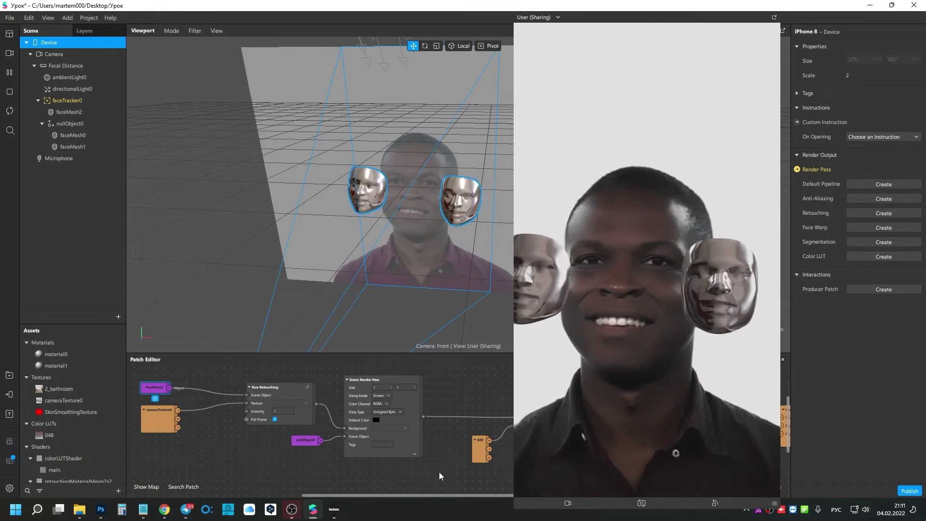
# Add a Loop Animation patch beneath the 048 and colorLUTShader patches.
pyautogui.moveTo(439, 476); pyautogui.dragTo(354, 456)
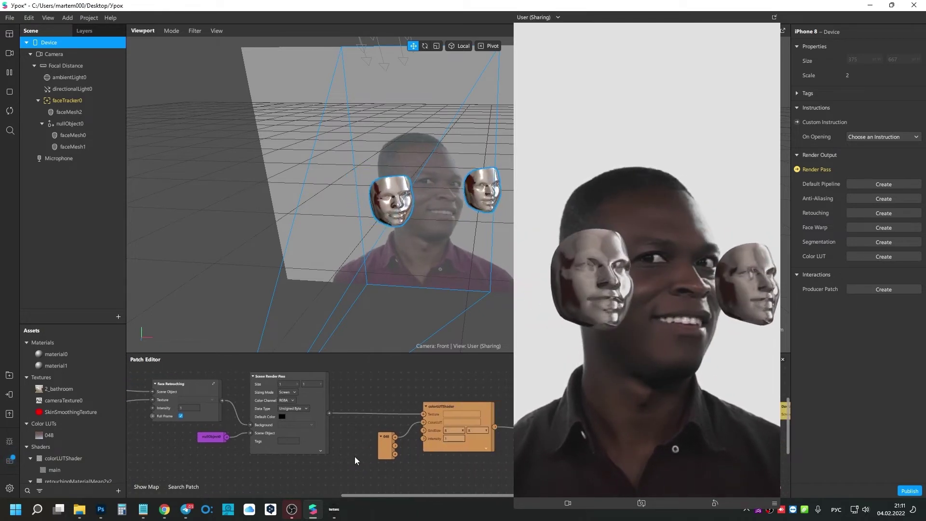
pyautogui.moveTo(424, 458); pyautogui.dragTo(369, 457)
pyautogui.doubleClick(307, 471)
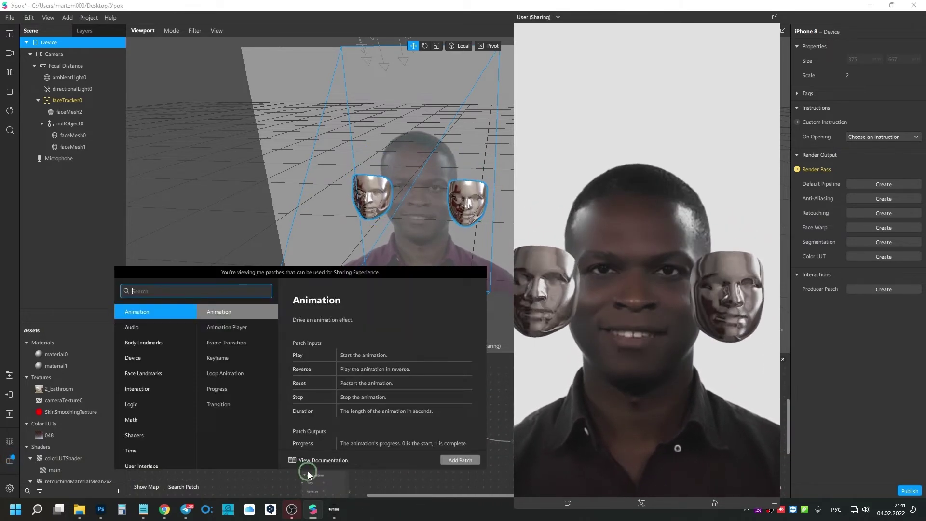
pyautogui.write('дщз')
pyautogui.press('BackSpace')
pyautogui.press('BackSpace')
pyautogui.press('BackSpace')
pyautogui.hotkey('alt', 'shift')
pyautogui.write('loop')
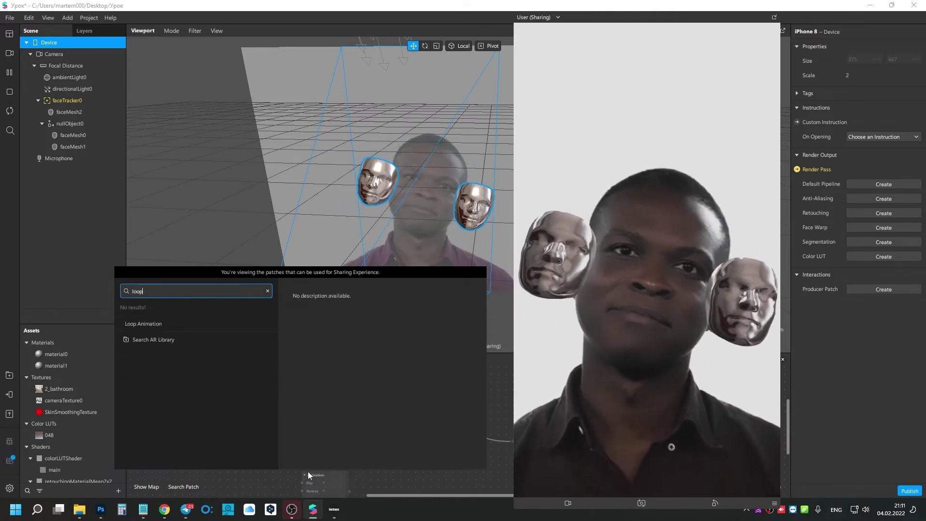
pyautogui.press('Down')
pyautogui.press('Return')
pyautogui.moveTo(308, 472); pyautogui.dragTo(364, 432)
pyautogui.scroll(1, 392, 450)
# Add a Transition patch of type Number between Loop Animation and colorLUTShader's Intensity.
pyautogui.moveTo(320, 476); pyautogui.dragTo(354, 456)
pyautogui.write('trans')
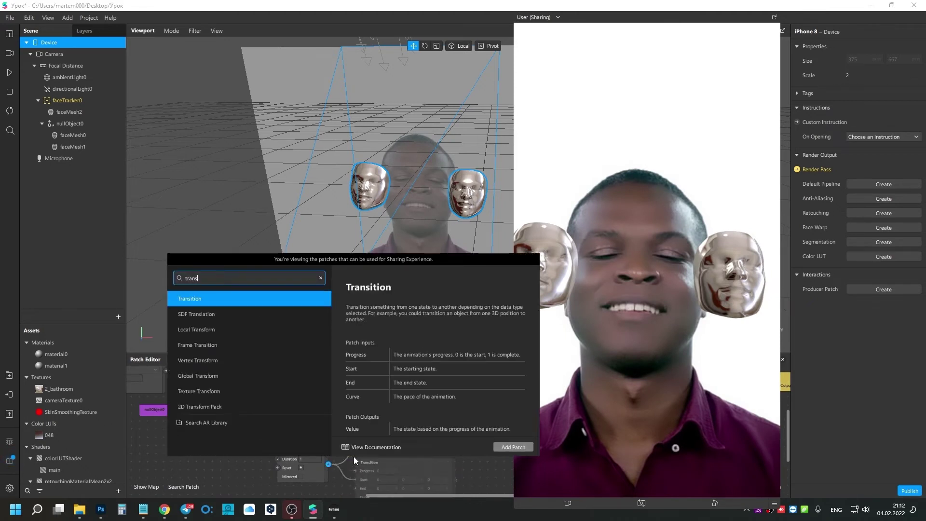
pyautogui.press('Return')
pyautogui.click(440, 482)
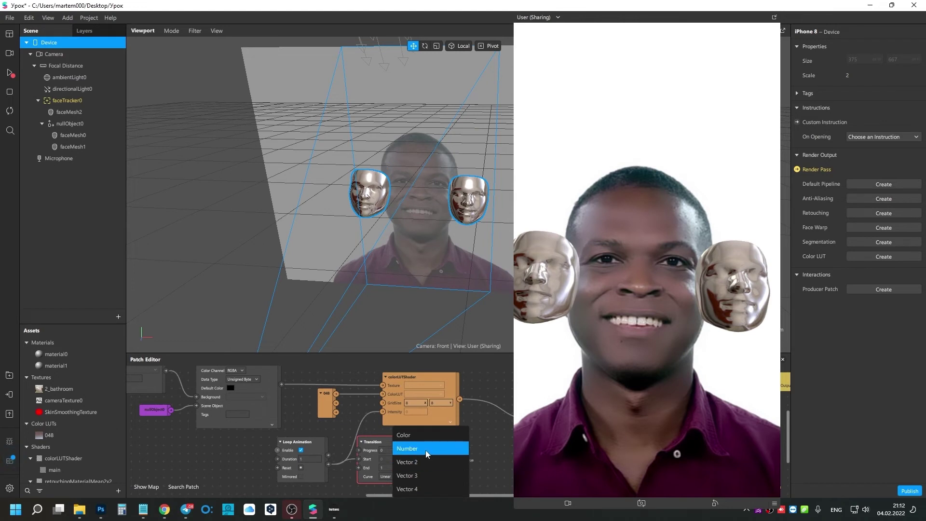
pyautogui.click(407, 449)
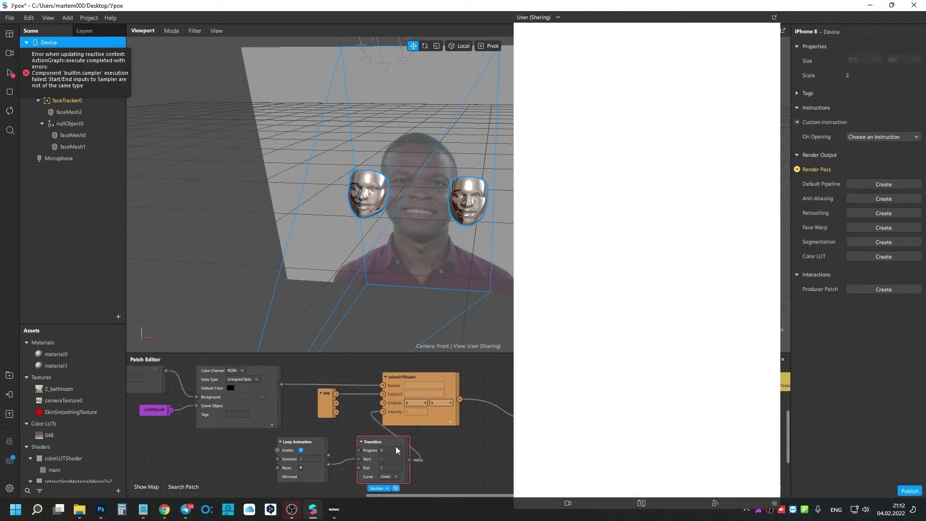
# Link Loop Animation to the Transition's Progress instead of Start, with Transition moved closer, and enable Mirrored on Loop Animation.
pyautogui.moveTo(397, 450); pyautogui.dragTo(380, 449)
pyautogui.click(330, 464)
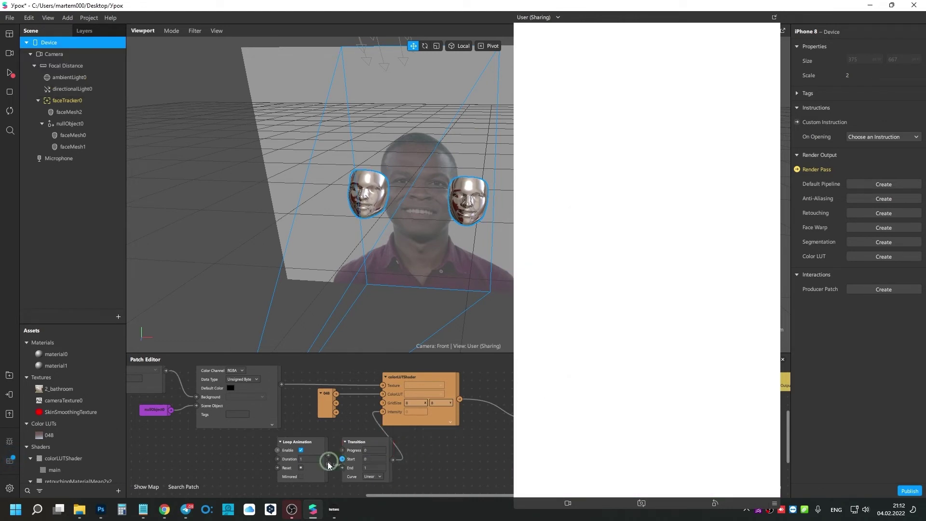
pyautogui.press('Delete')
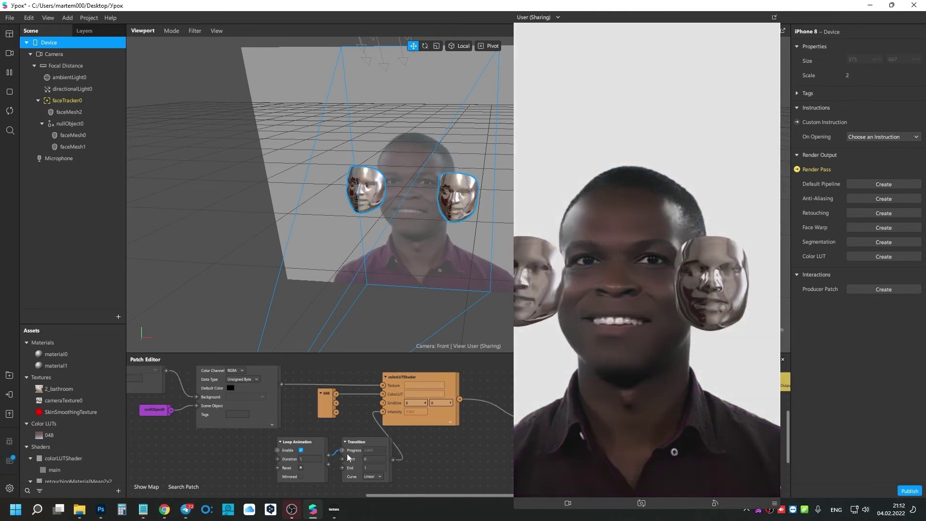
pyautogui.click(300, 476)
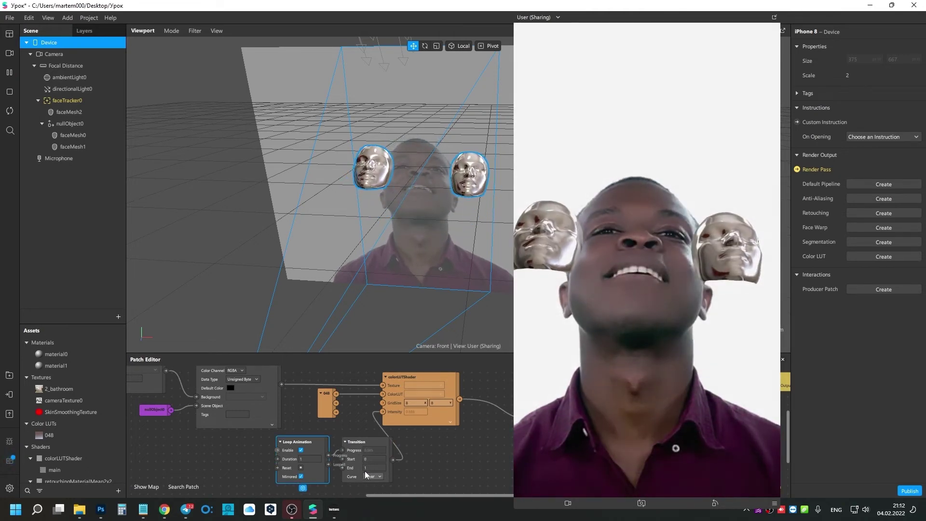
# Set the Curve of the Transition patch driving the color LUT intensity to Sinusoidal In-Out.
pyautogui.click(309, 459)
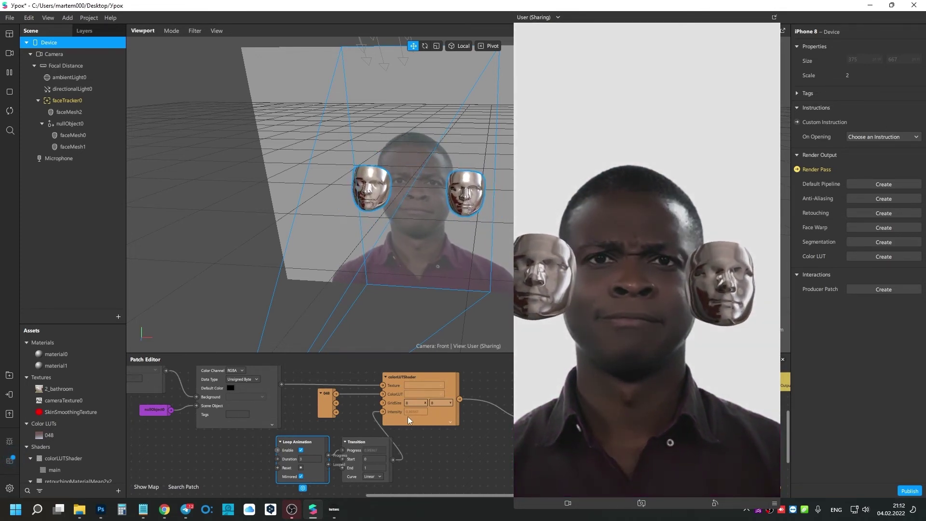
pyautogui.click(372, 476)
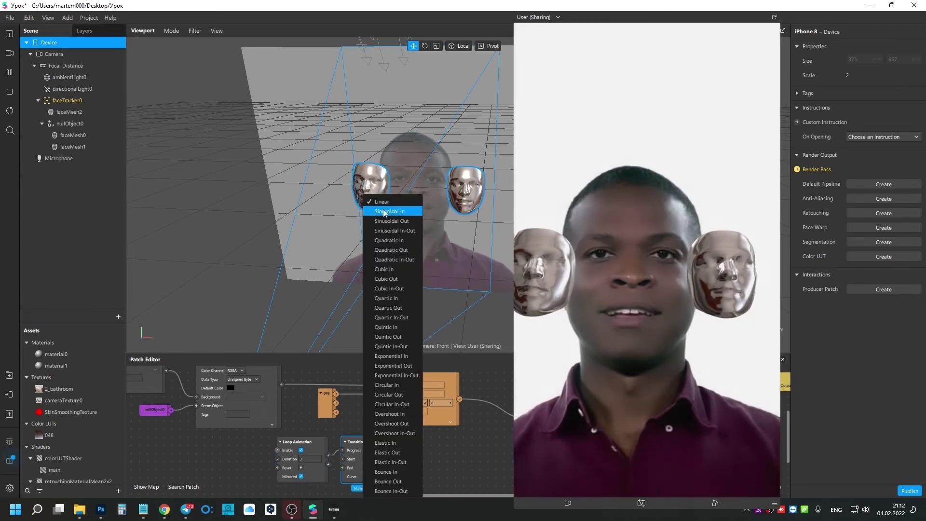
pyautogui.click(403, 231)
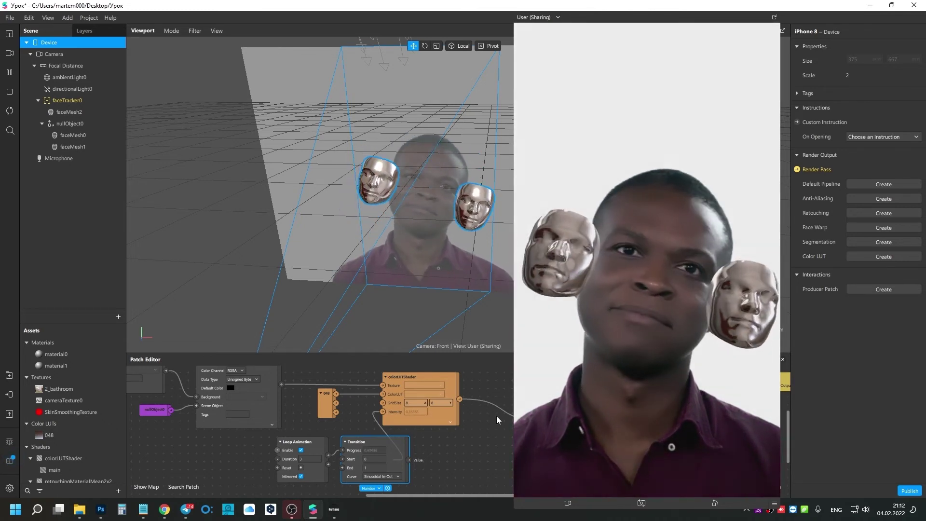
# Add a plane as a child of faceTracker0 and raise it along the vertical axis to just above the head.
pyautogui.click(67, 100)
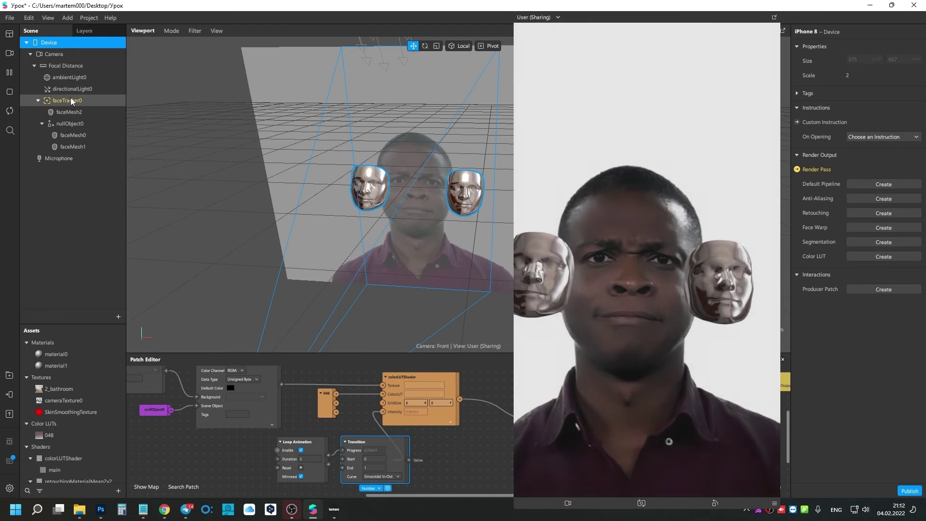
pyautogui.rightClick(72, 102)
pyautogui.moveTo(111, 114)
pyautogui.click(203, 172)
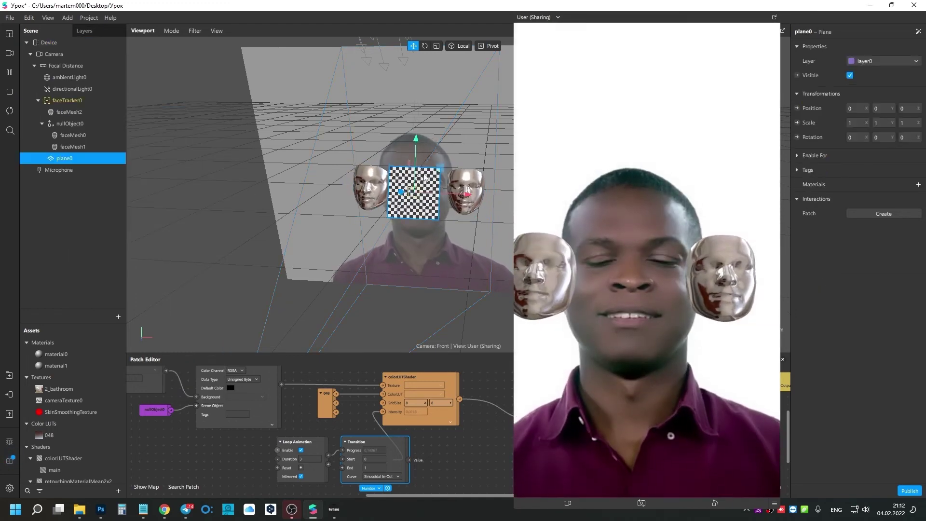
pyautogui.moveTo(412, 164); pyautogui.dragTo(413, 61)
# Give the plane a new material with a saturated blue diffuse color and the Flat shader type.
pyautogui.click(918, 184)
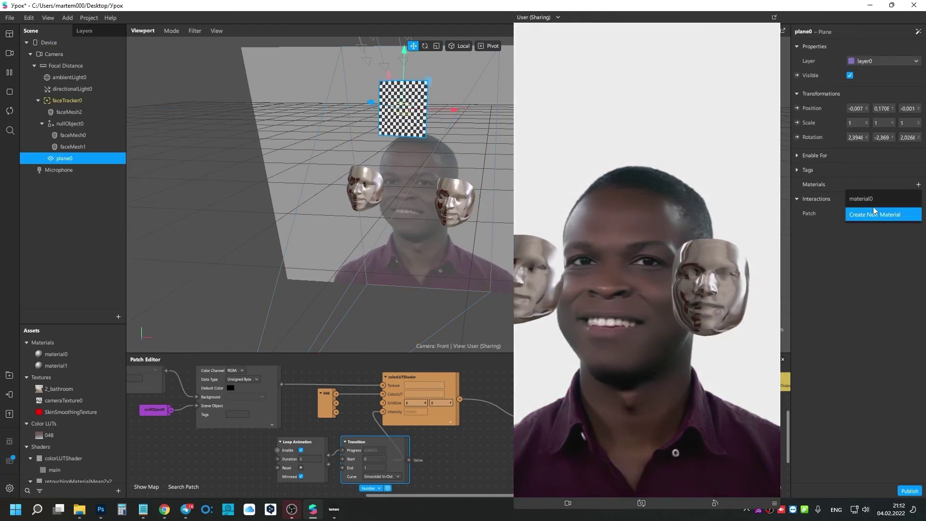
pyautogui.click(860, 208)
pyautogui.click(856, 198)
pyautogui.click(859, 90)
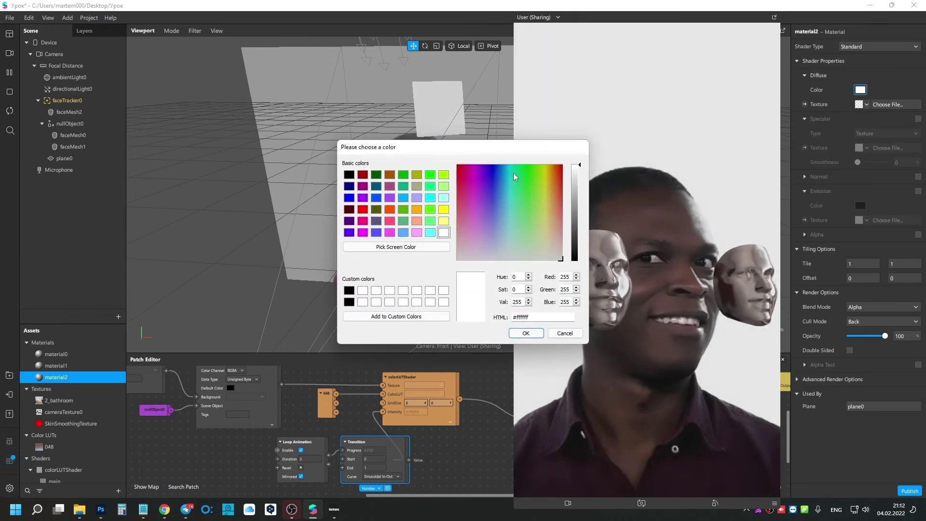
pyautogui.click(491, 169)
pyautogui.click(526, 333)
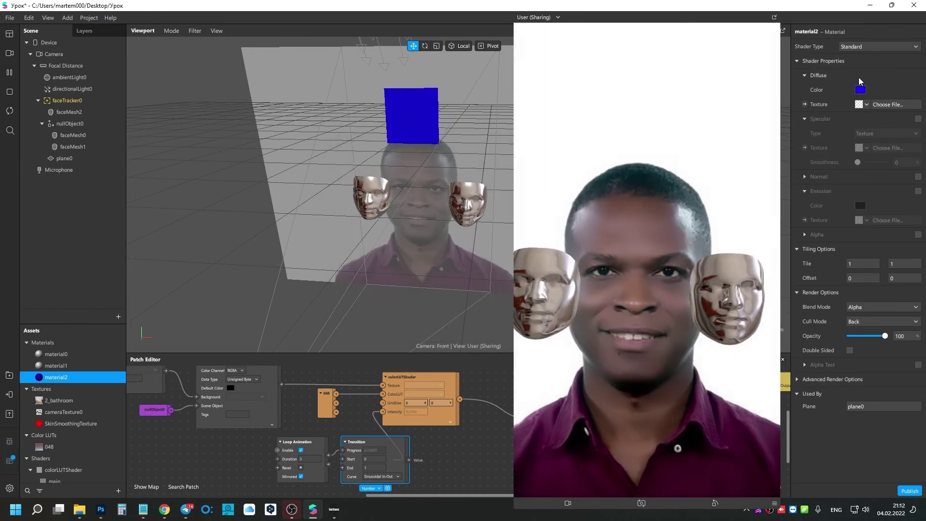
pyautogui.click(867, 47)
pyautogui.click(869, 52)
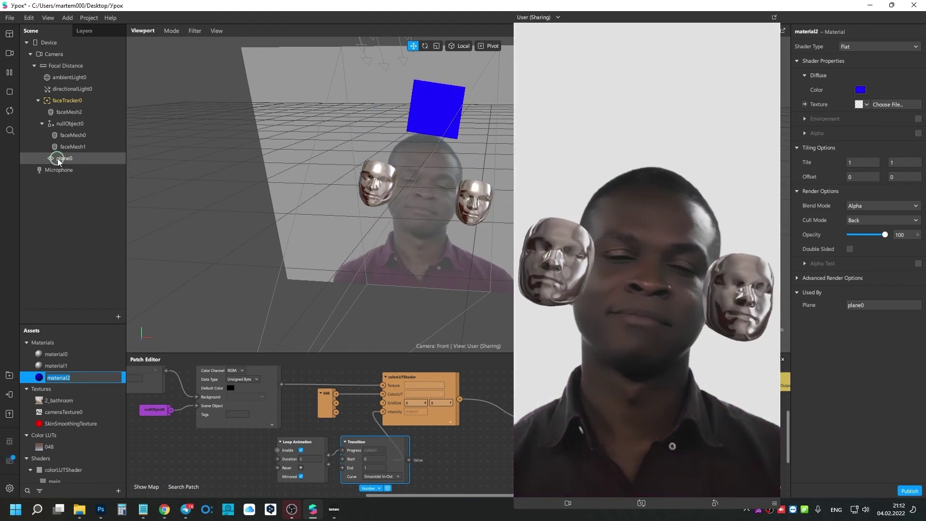
# Nest plane0 under nullObject0 as its first child so it is included in that object's render pass.
pyautogui.moveTo(65, 159); pyautogui.dragTo(87, 131)
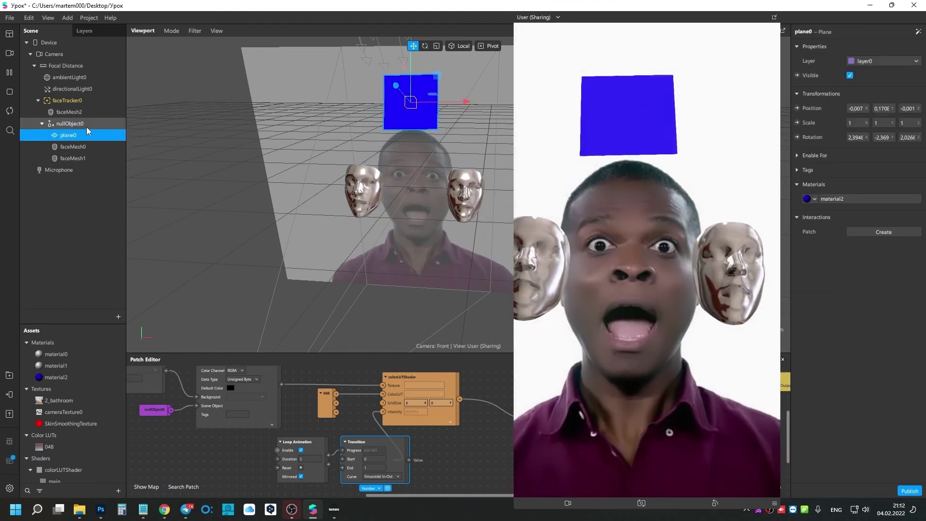